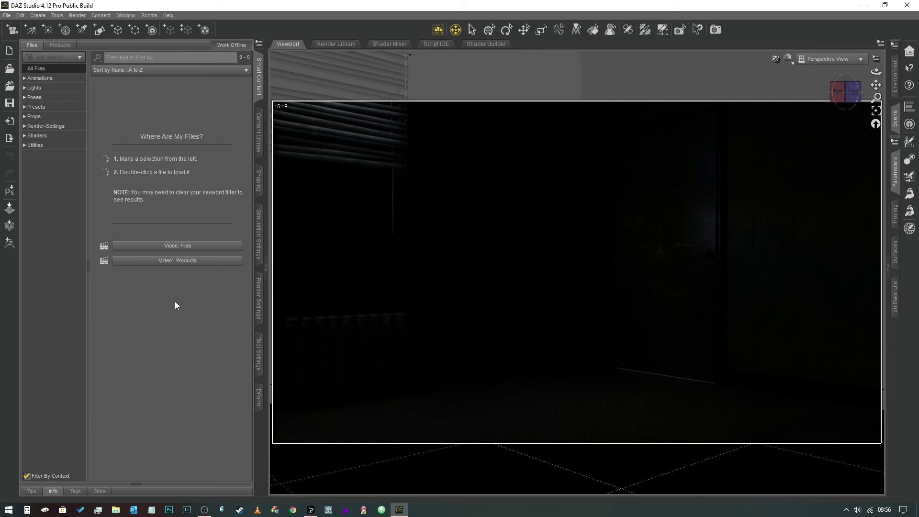
- Set the Environment Map value to 10 in the render settings' Environment group
{"action": "left_click", "coordinate": [259, 91]}
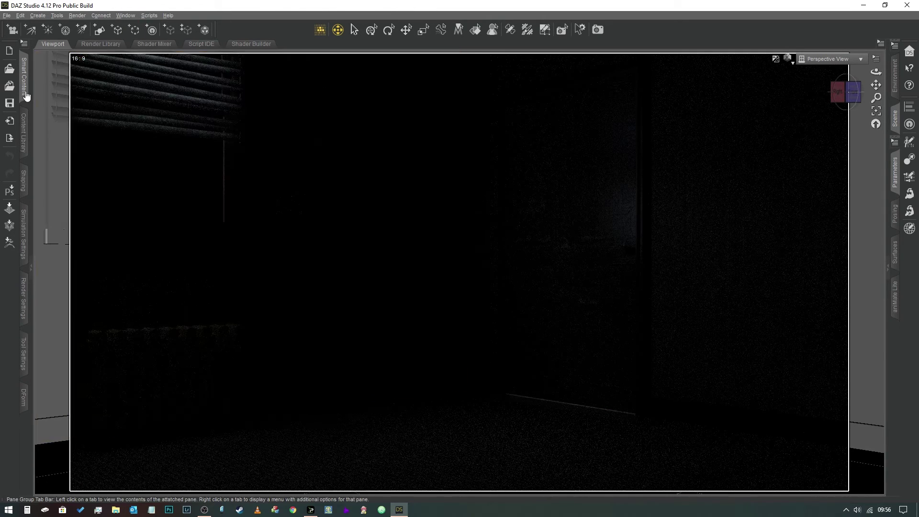
{"action": "left_click", "coordinate": [23, 77]}
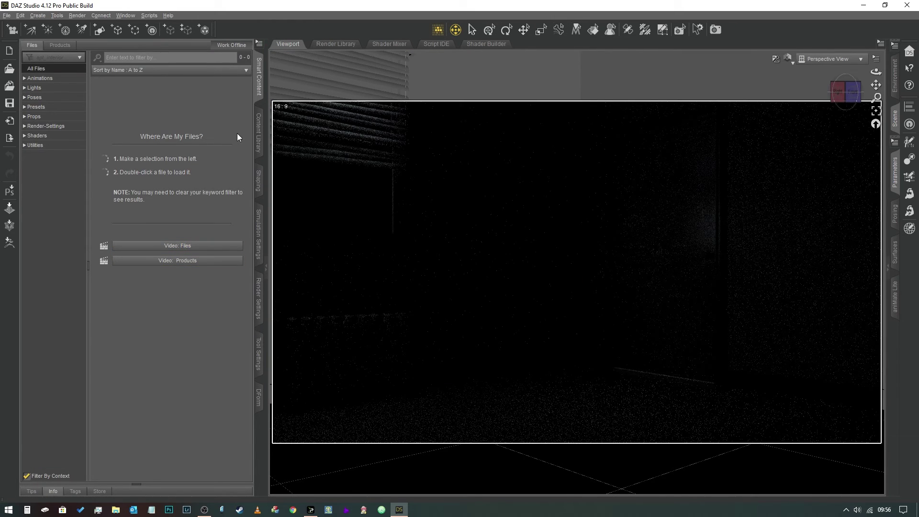
{"action": "left_click", "coordinate": [257, 287]}
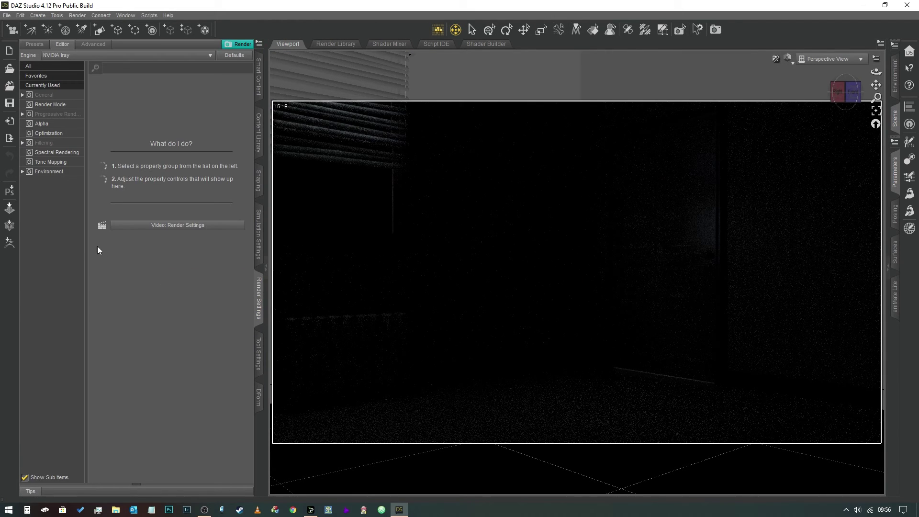
{"action": "left_click", "coordinate": [47, 172]}
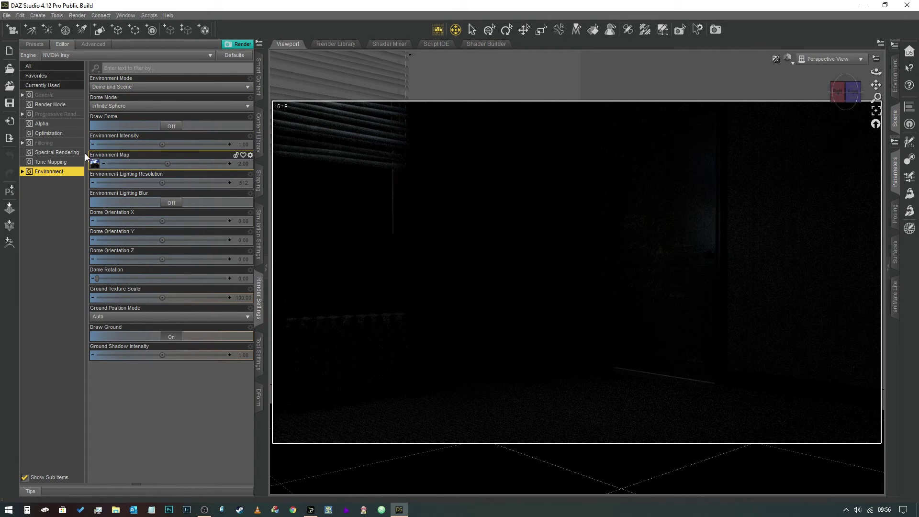
{"action": "mouse_move", "coordinate": [99, 171]}
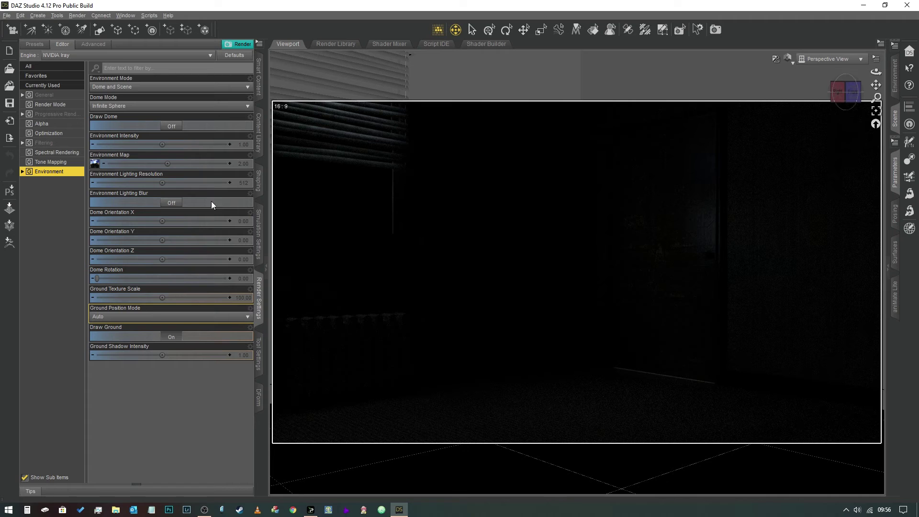
{"action": "left_click", "coordinate": [242, 164]}
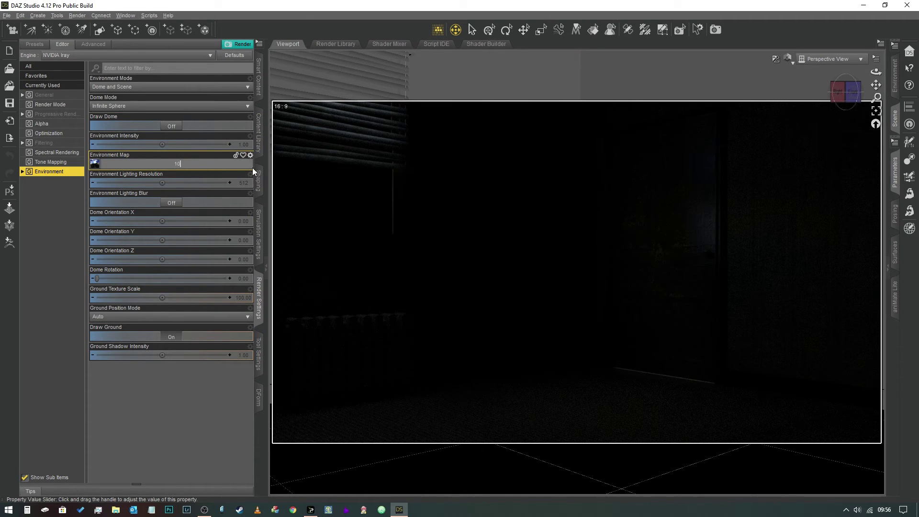
{"action": "key", "text": "Return"}
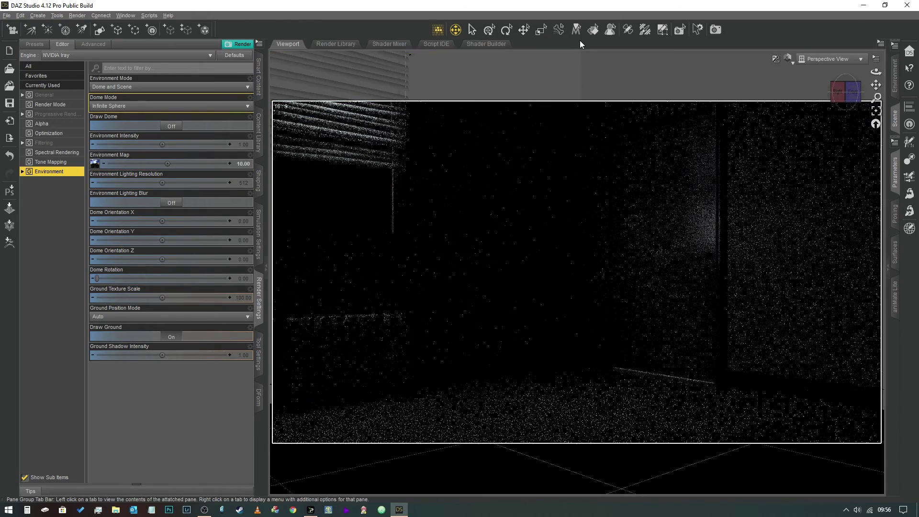
- Inspect the window_glass surface's cutout opacity by filtering its properties for "opa"
{"action": "left_click", "coordinate": [594, 30]}
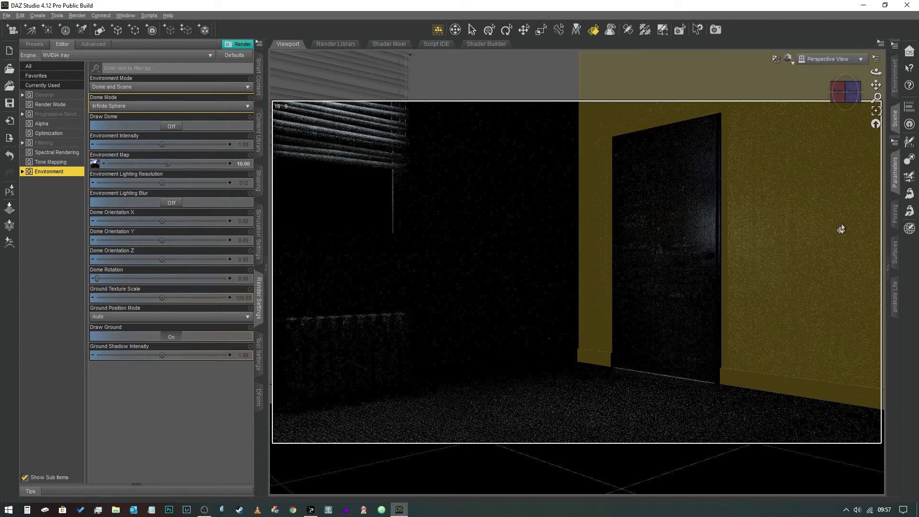
{"action": "left_click", "coordinate": [784, 230]}
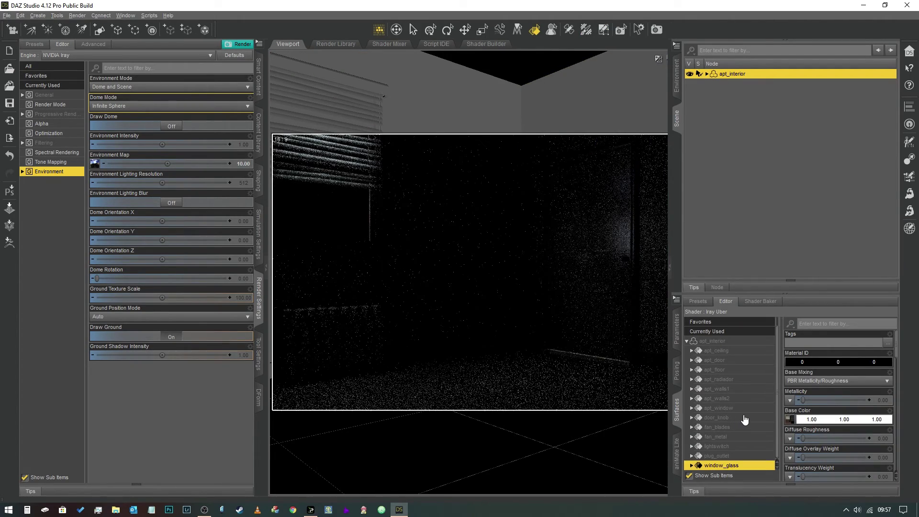
{"action": "mouse_move", "coordinate": [790, 422]}
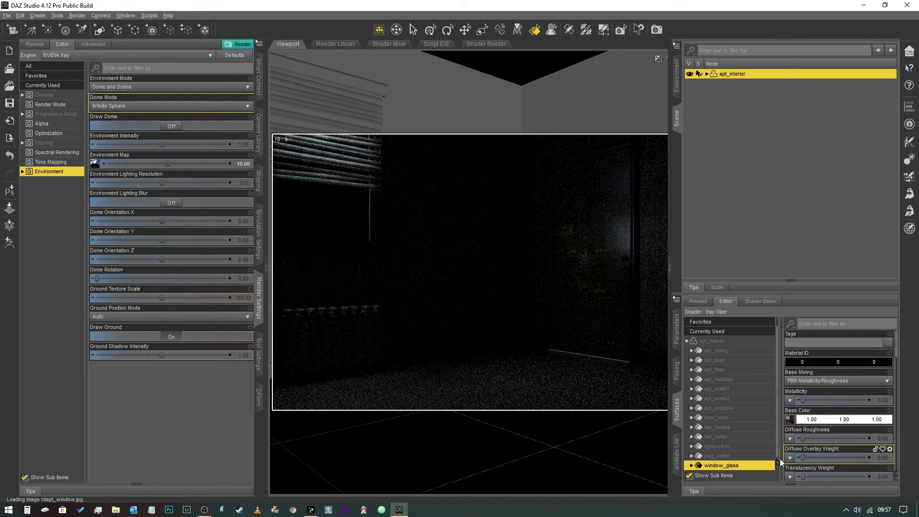
{"action": "left_click", "coordinate": [847, 324]}
{"action": "type", "text": "opa"}
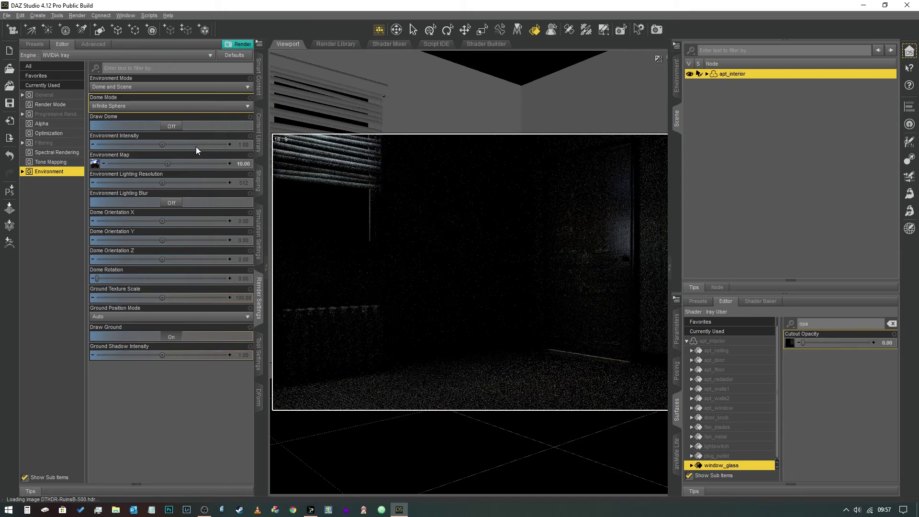
- Turn on Draw Dome for the render environment and collapse the side panes to enlarge the view
{"action": "left_click", "coordinate": [173, 126]}
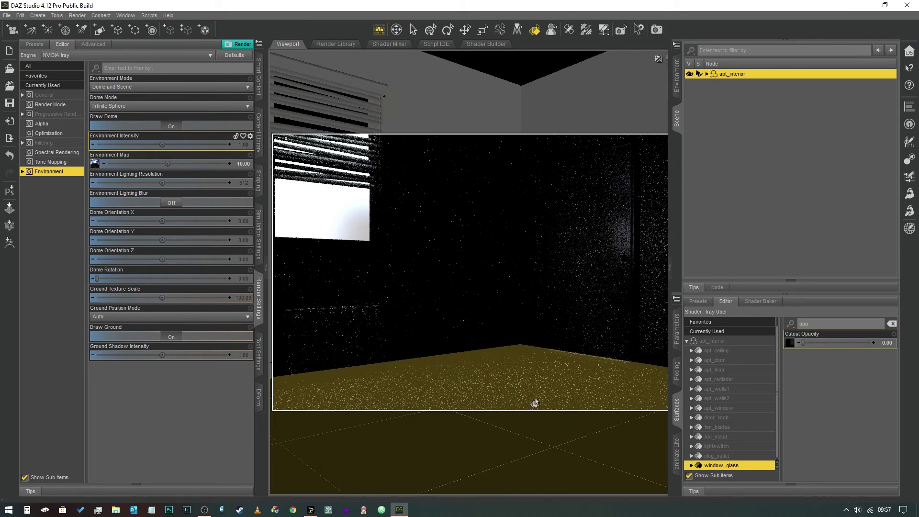
{"action": "left_click", "coordinate": [677, 120]}
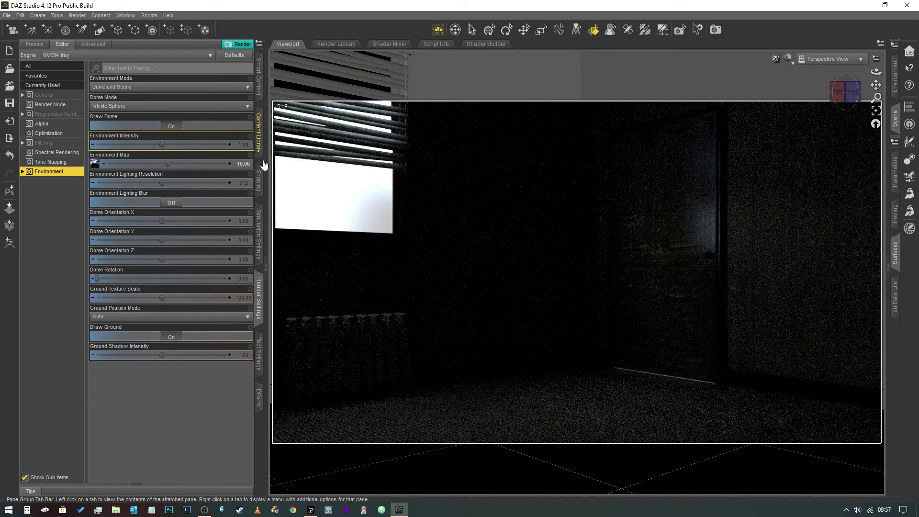
{"action": "left_click", "coordinate": [259, 305]}
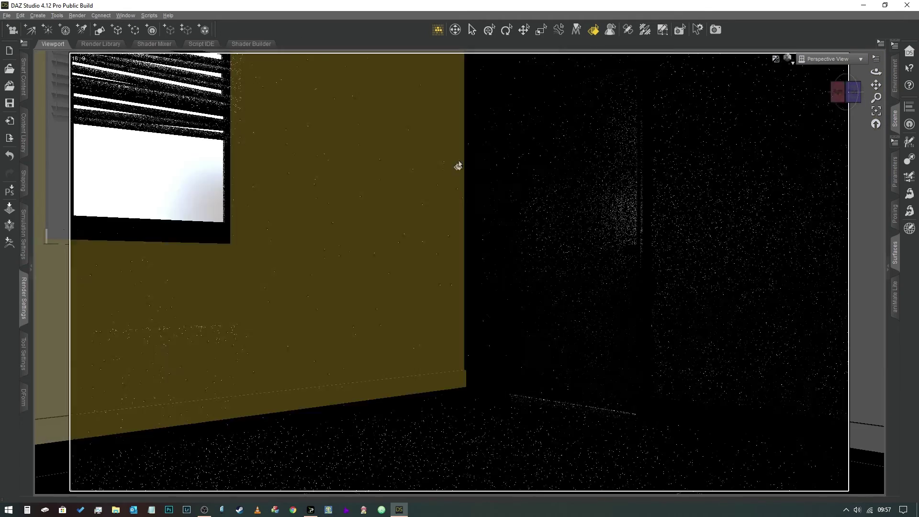
- Change the viewport's draw style to Texture Shaded
{"action": "left_click", "coordinate": [337, 30]}
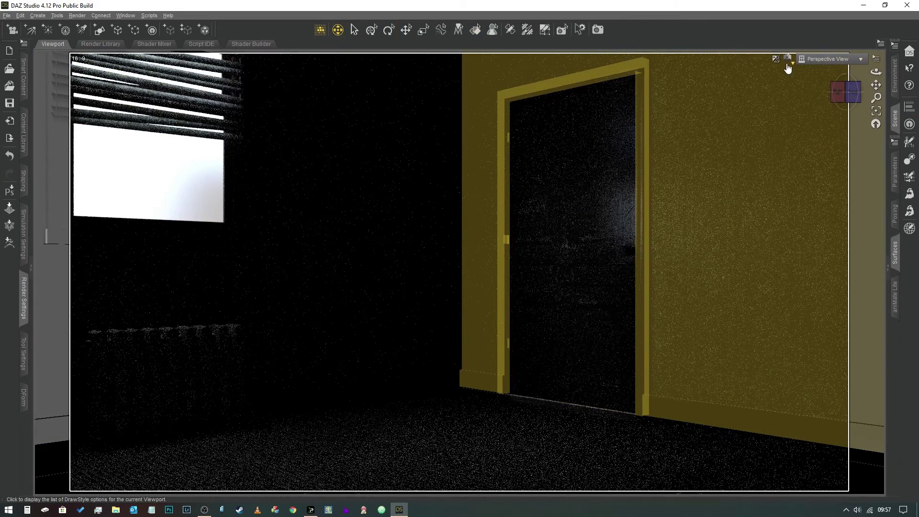
{"action": "left_click", "coordinate": [788, 59]}
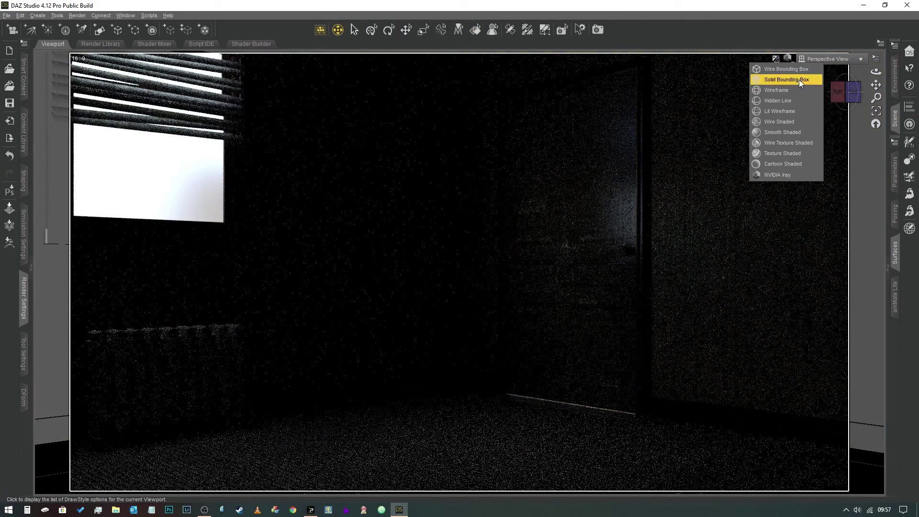
{"action": "left_click", "coordinate": [780, 152]}
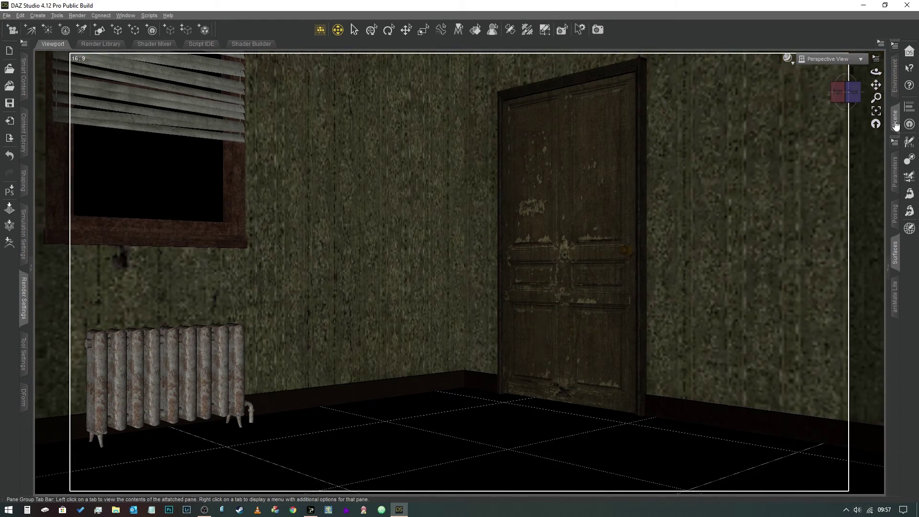
{"action": "left_click", "coordinate": [895, 120]}
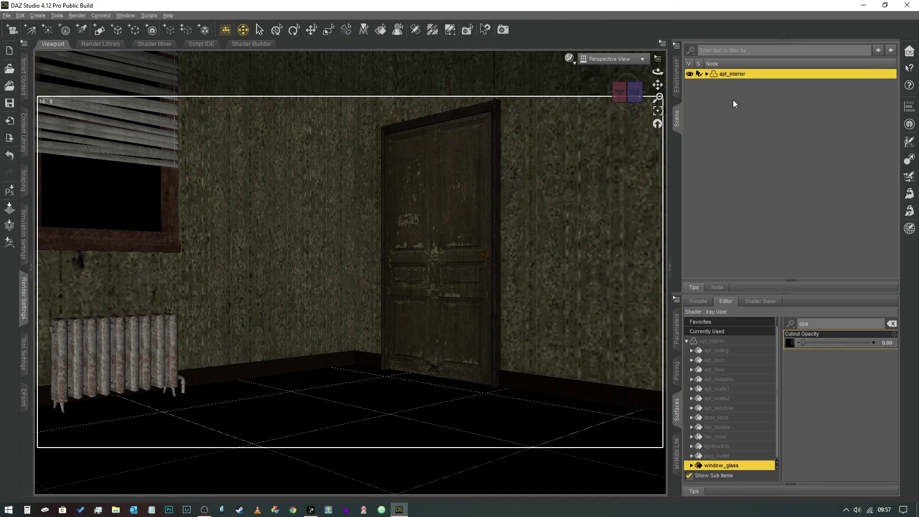
{"action": "left_click", "coordinate": [678, 113]}
- Select the ceiling fan's fan_metal surface with the surface selection tool and open its Emission properties
{"action": "left_click_drag", "start_coordinate": [757, 153], "coordinate": [671, 57], "text": "ctrl+alt"}
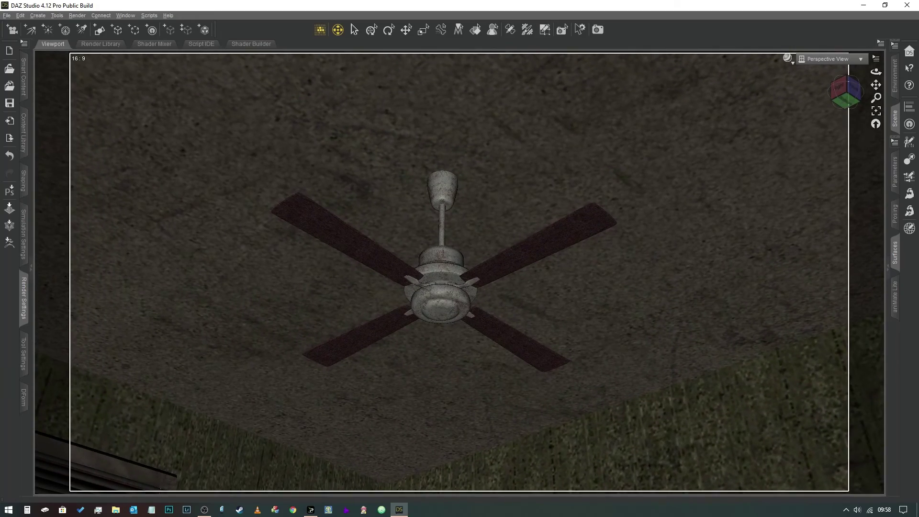
{"action": "mouse_move", "coordinate": [715, 154]}
{"action": "left_mouse_down", "text": "ctrl+alt"}
{"action": "mouse_move", "coordinate": [704, 225]}
{"action": "mouse_move", "coordinate": [689, 254]}
{"action": "mouse_move", "coordinate": [716, 155]}
{"action": "mouse_move", "coordinate": [681, 278]}
{"action": "mouse_move", "coordinate": [694, 139]}
{"action": "mouse_move", "coordinate": [690, 156]}
{"action": "mouse_move", "coordinate": [714, 170]}
{"action": "left_mouse_up", "text": "ctrl+alt"}
{"action": "mouse_move", "coordinate": [534, 154]}
{"action": "left_mouse_down", "text": "ctrl+alt"}
{"action": "mouse_move", "coordinate": [526, 192]}
{"action": "mouse_move", "coordinate": [530, 167]}
{"action": "left_mouse_up", "text": "ctrl+alt"}
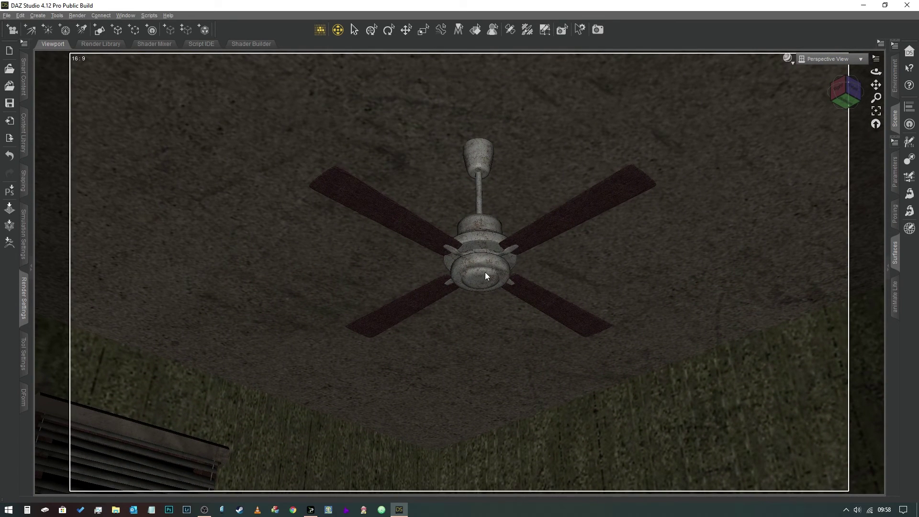
{"action": "left_click", "coordinate": [895, 123]}
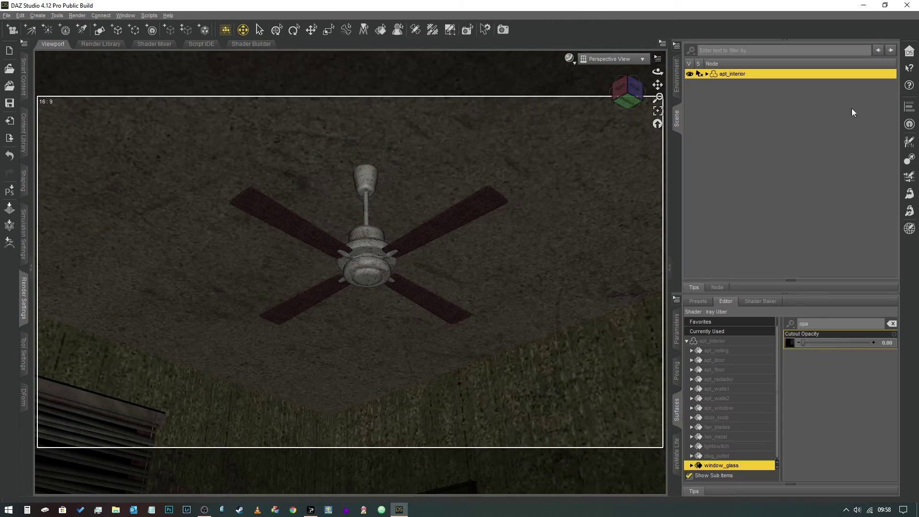
{"action": "left_click", "coordinate": [682, 129]}
{"action": "left_click", "coordinate": [474, 261]}
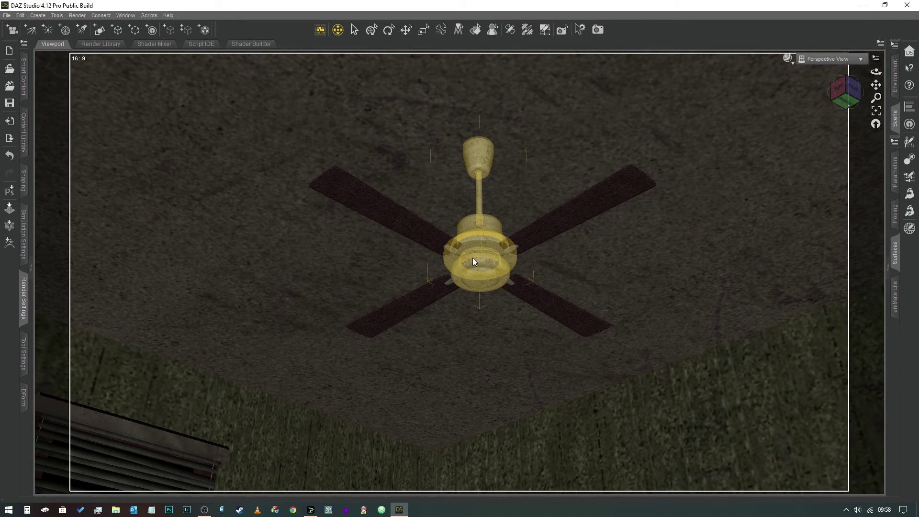
{"action": "left_click", "coordinate": [476, 30]}
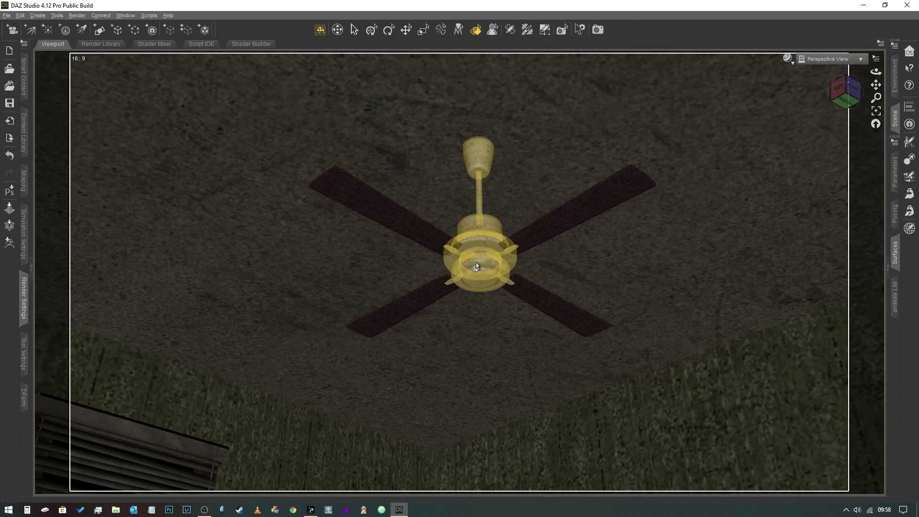
{"action": "left_click", "coordinate": [476, 267]}
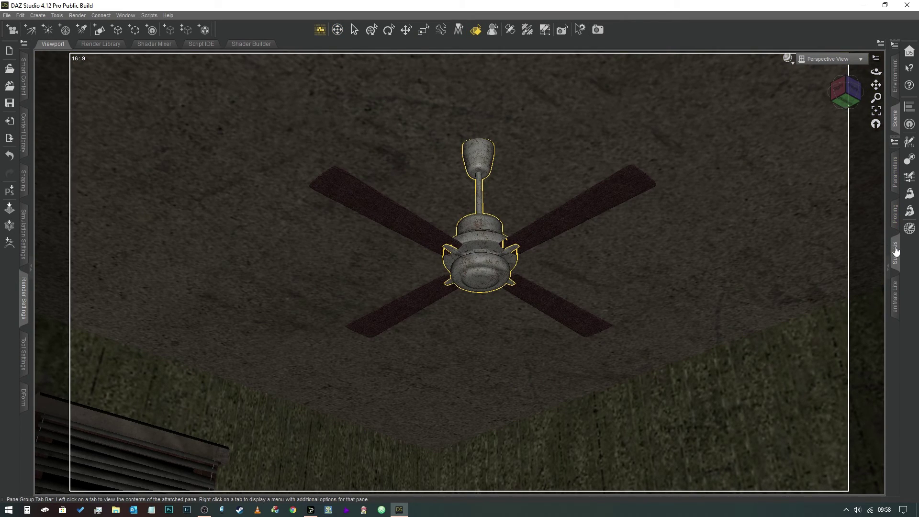
{"action": "left_click", "coordinate": [896, 251]}
{"action": "left_click", "coordinate": [692, 438]}
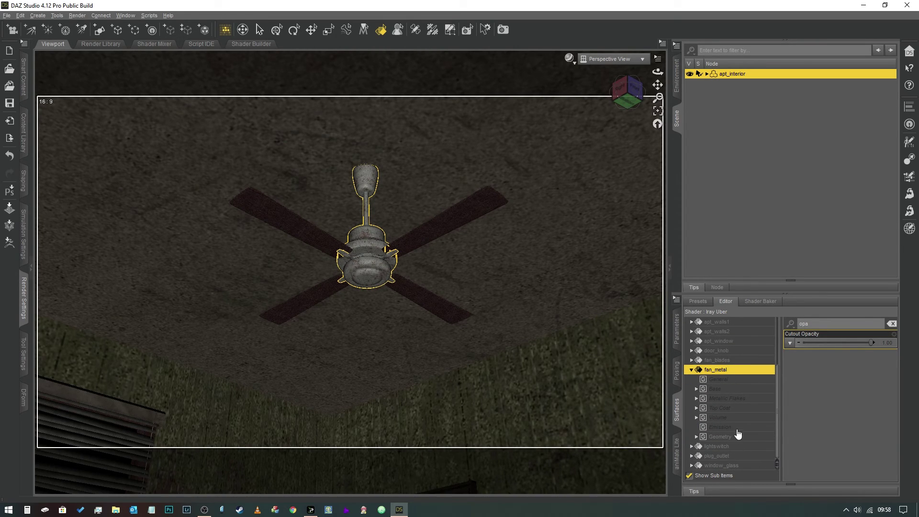
{"action": "left_click", "coordinate": [751, 428]}
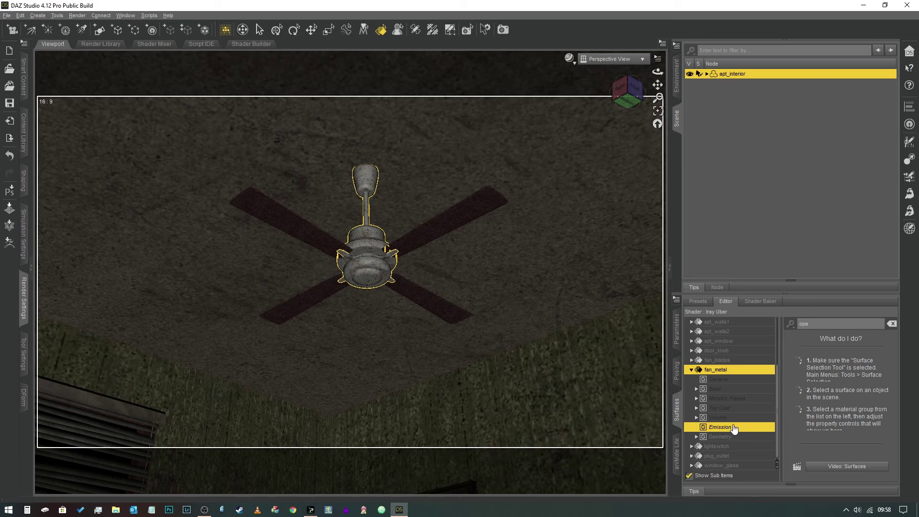
- Give the fan_metal surface a white emission color and set its luminance units to kcd/m^2
{"action": "left_click", "coordinate": [892, 324]}
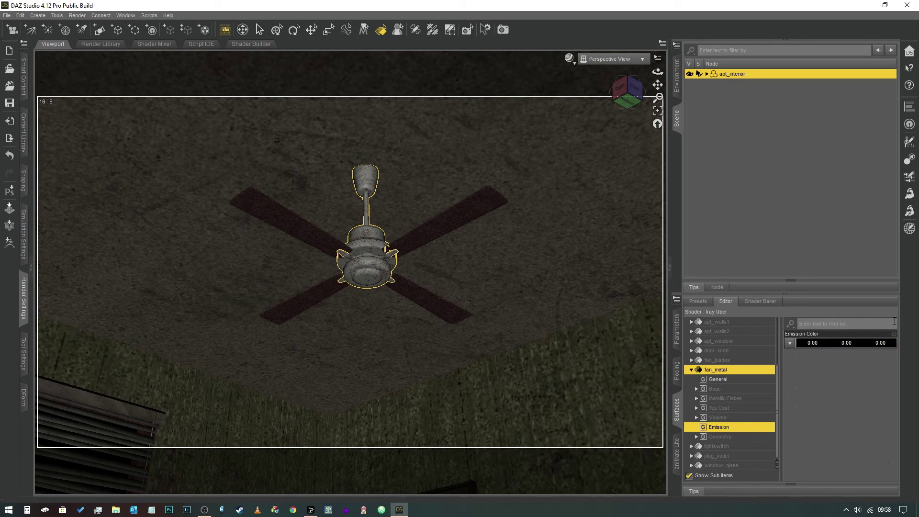
{"action": "left_click", "coordinate": [833, 343]}
{"action": "left_click", "coordinate": [568, 186]}
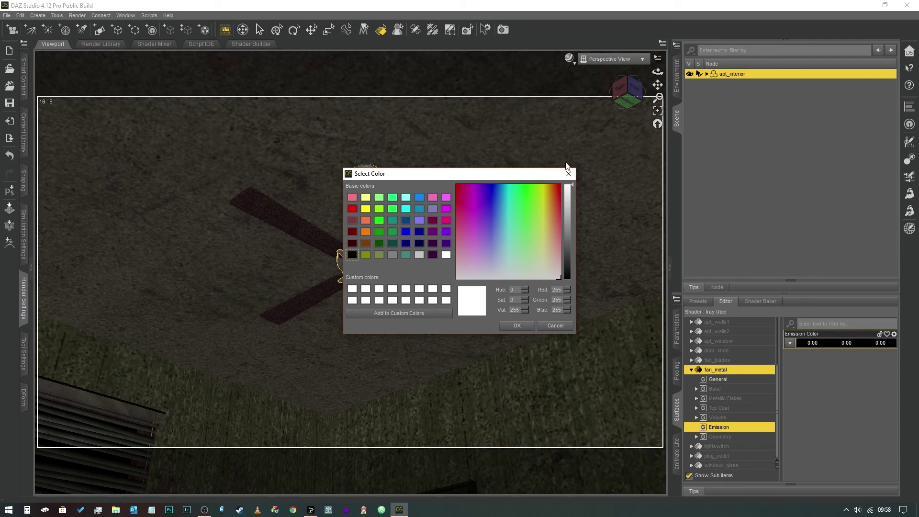
{"action": "left_click", "coordinate": [518, 325]}
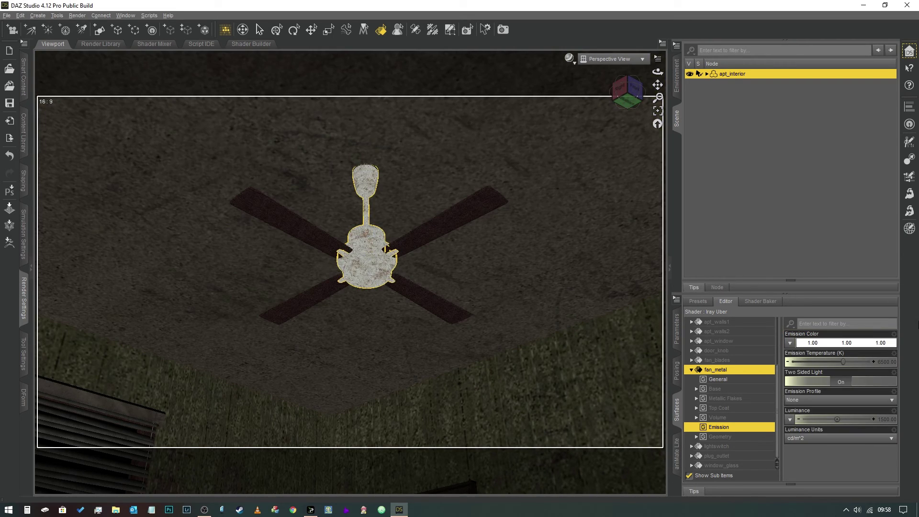
{"action": "left_click", "coordinate": [863, 439]}
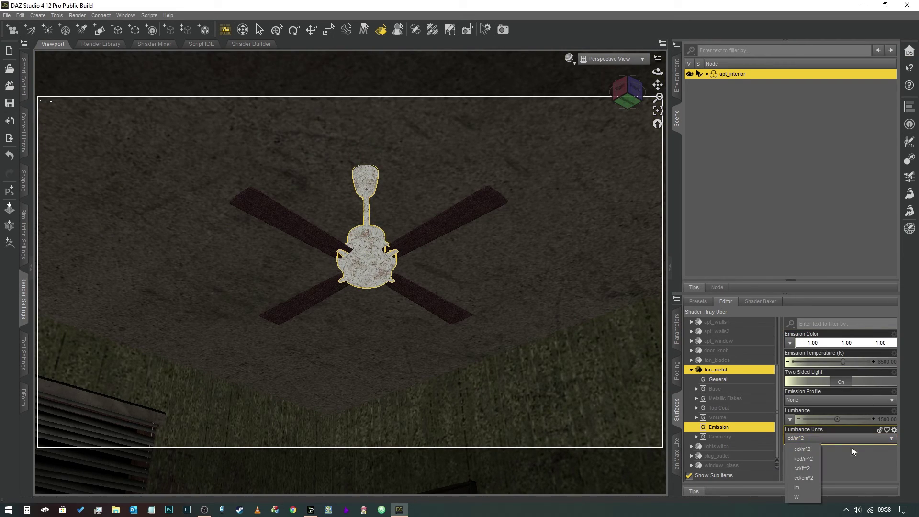
{"action": "left_click", "coordinate": [809, 458]}
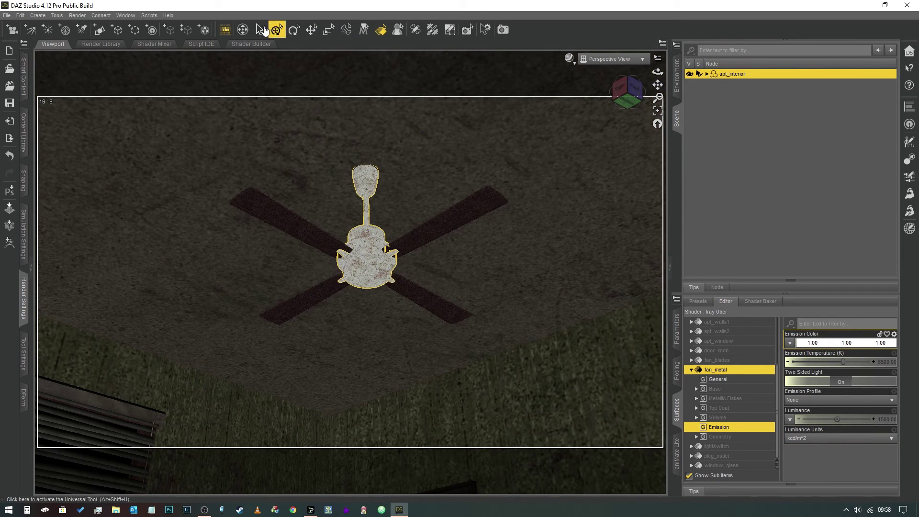
- Return the view to the window and door corner and preview it in the NVIDIA Iray draw style
{"action": "left_click", "coordinate": [243, 30]}
{"action": "left_click_drag", "start_coordinate": [658, 72], "coordinate": [658, 159]}
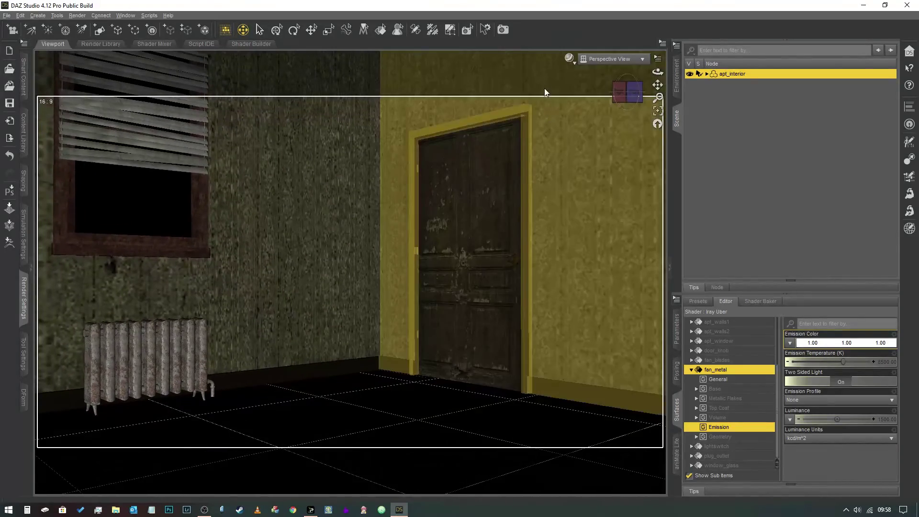
{"action": "left_click", "coordinate": [569, 58]}
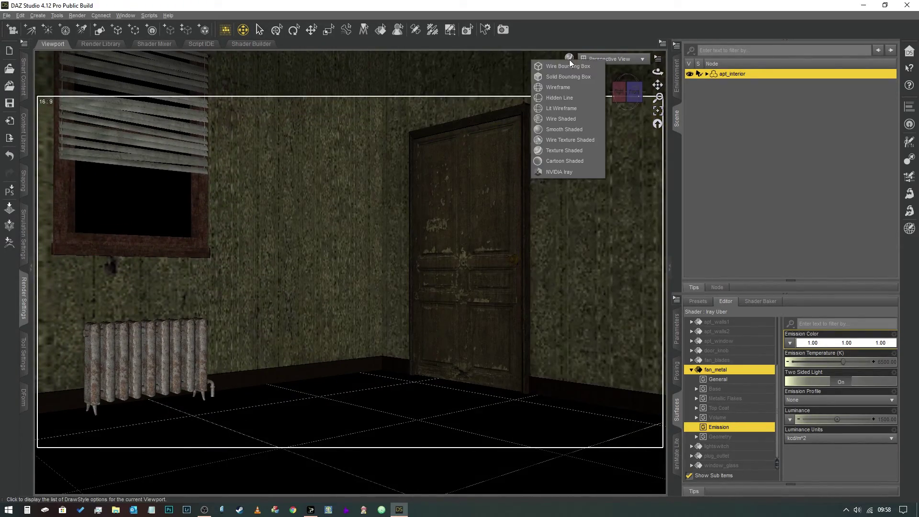
{"action": "left_click", "coordinate": [588, 171]}
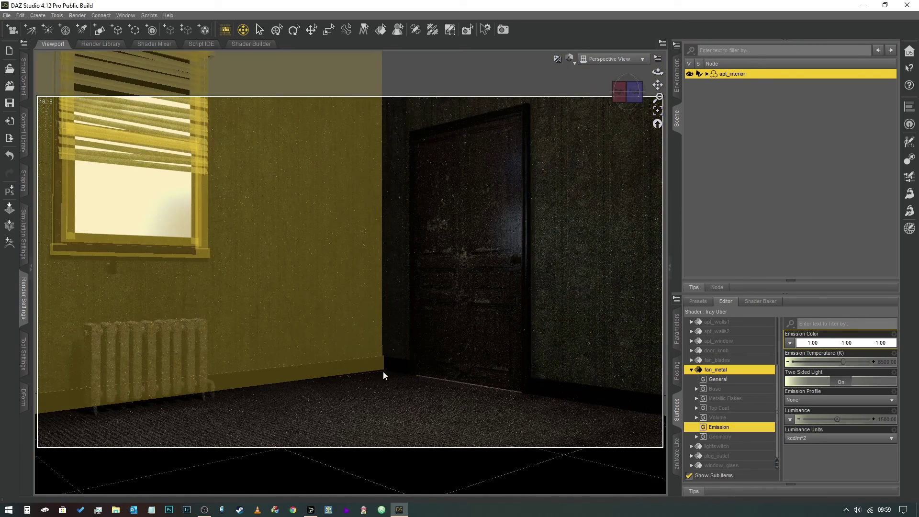
- Set the fan_metal surface's luminance to 5000 and inspect the glowing ceiling fan and the window and door corner
{"action": "left_click", "coordinate": [884, 423]}
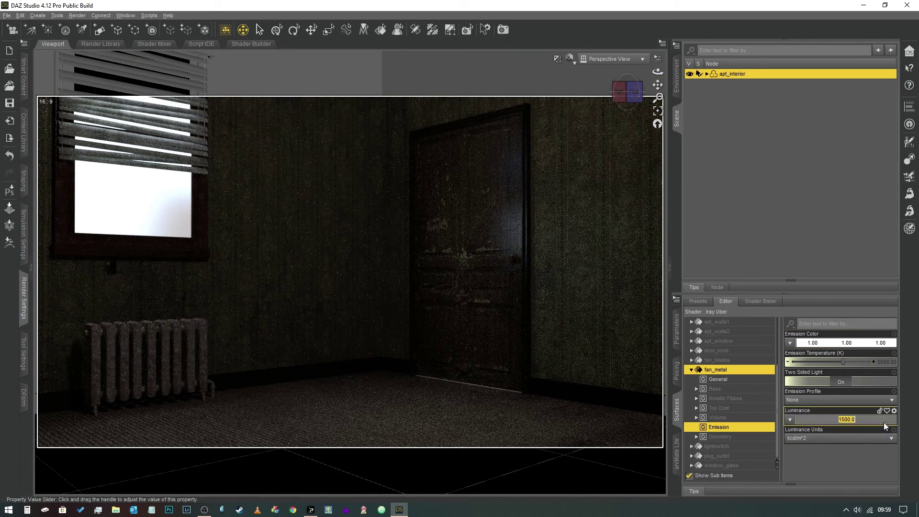
{"action": "type", "text": "5"}
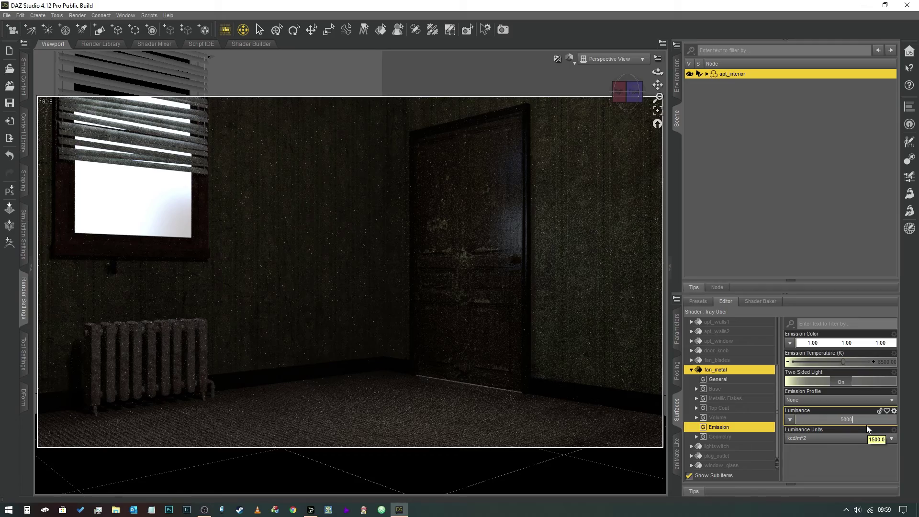
{"action": "type", "text": "000"}
{"action": "key", "text": "Return"}
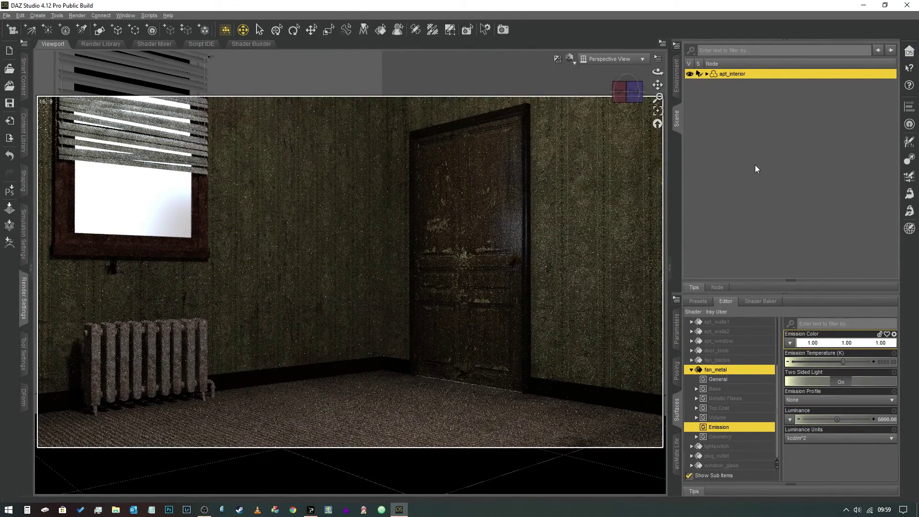
{"action": "left_click_drag", "start_coordinate": [244, 158], "coordinate": [306, 259], "text": "ctrl+alt"}
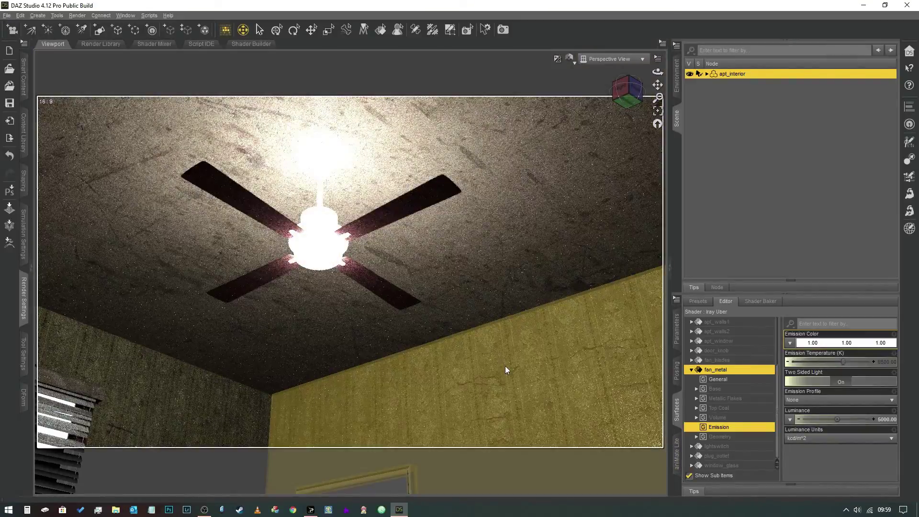
{"action": "mouse_move", "coordinate": [505, 366]}
{"action": "left_mouse_down", "text": "ctrl+alt"}
{"action": "mouse_move", "coordinate": [517, 332]}
{"action": "mouse_move", "coordinate": [551, 380]}
{"action": "mouse_move", "coordinate": [506, 364]}
{"action": "left_mouse_up", "text": "ctrl+alt"}
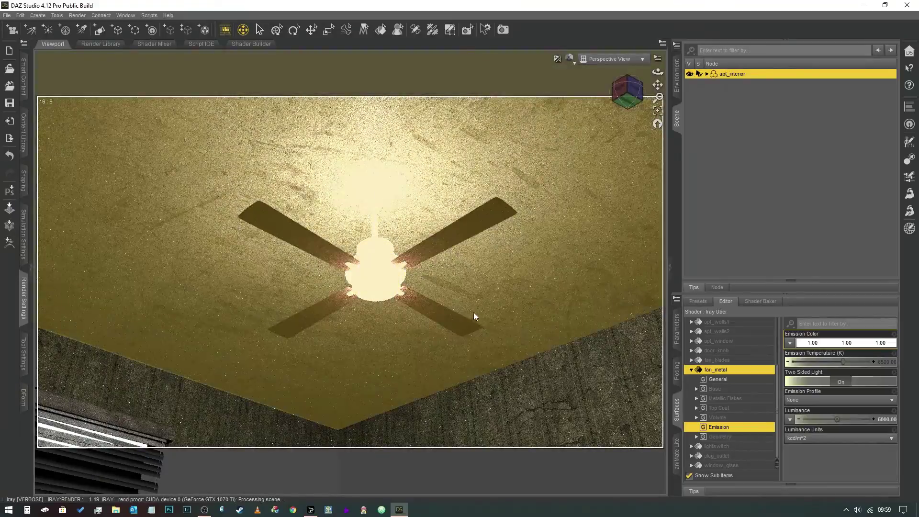
{"action": "left_click_drag", "start_coordinate": [473, 312], "coordinate": [473, 417], "text": "ctrl+alt"}
{"action": "left_click_drag", "start_coordinate": [474, 344], "coordinate": [653, 289], "text": "ctrl+alt"}
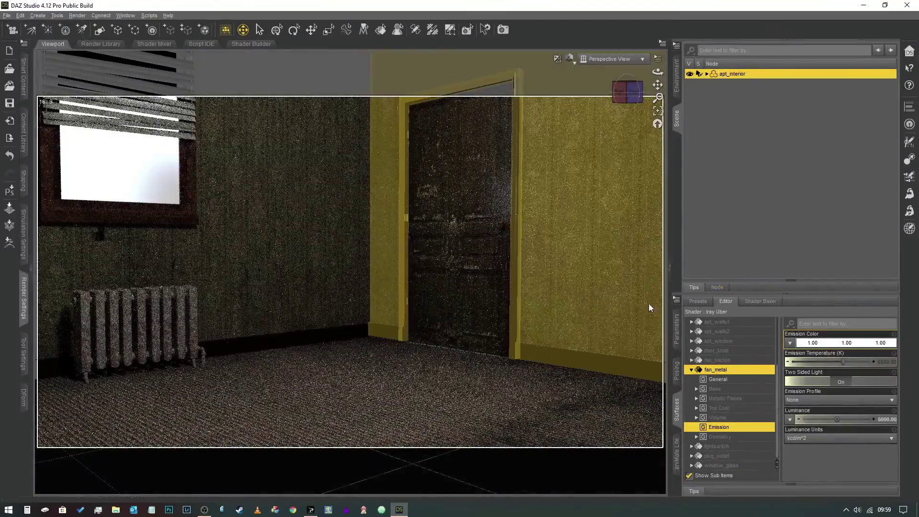
{"action": "left_click_drag", "start_coordinate": [619, 207], "coordinate": [710, 236], "text": "ctrl+alt"}
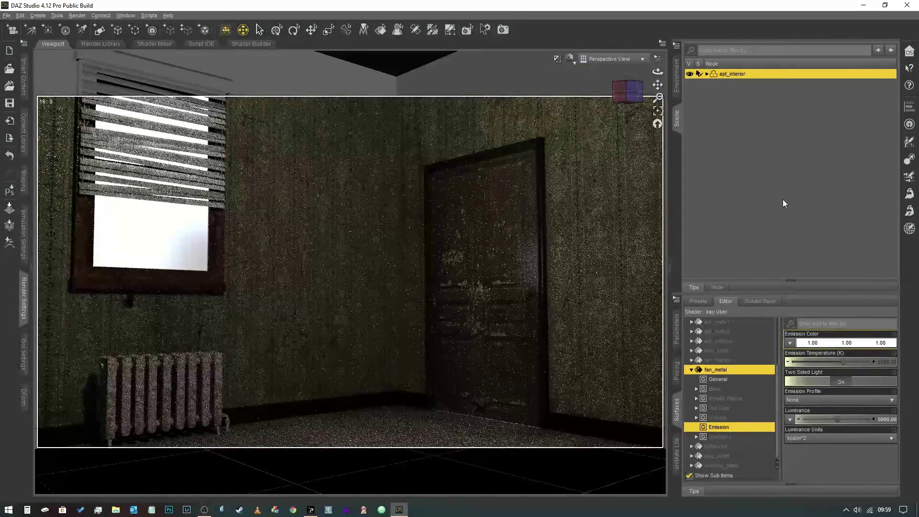
- Turn off the fan_metal surface's light by setting its emission color to black
{"action": "left_click", "coordinate": [837, 343]}
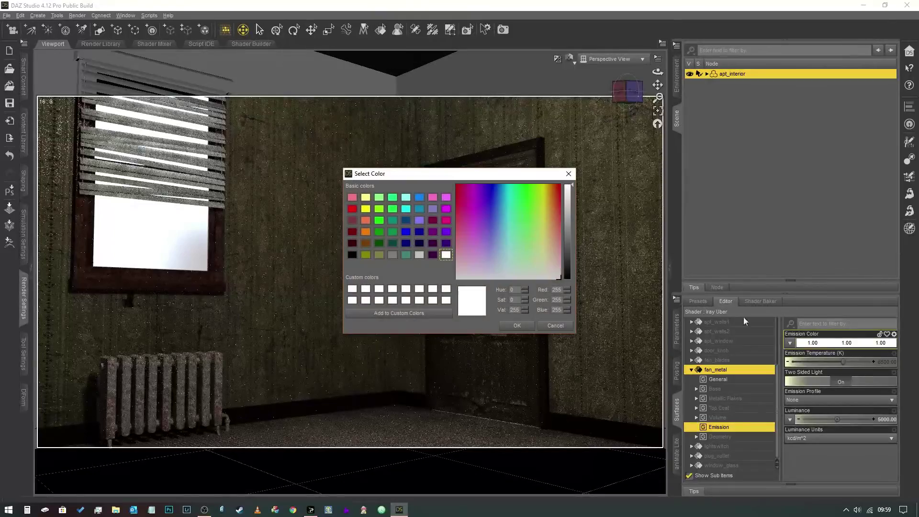
{"action": "left_click_drag", "start_coordinate": [567, 265], "coordinate": [573, 299]}
{"action": "left_click", "coordinate": [517, 326]}
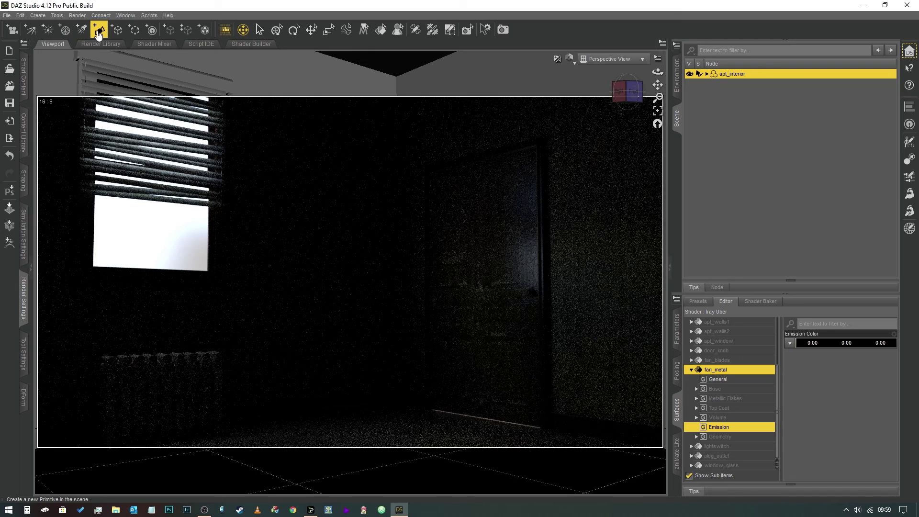
- Create a plane primitive at the world center with Y Positive as its primary axis
{"action": "left_click", "coordinate": [98, 31]}
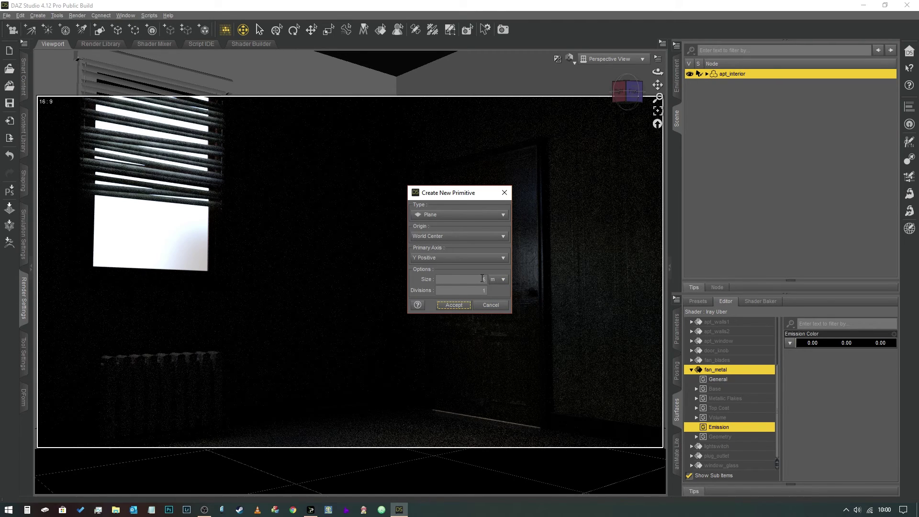
{"action": "double_click", "coordinate": [482, 279]}
{"action": "left_click", "coordinate": [453, 305]}
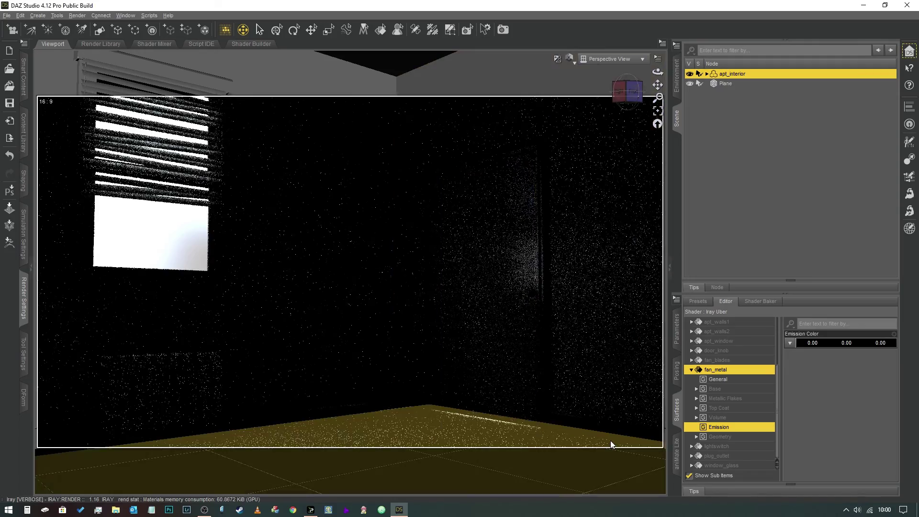
- Select the new plane with the translate tool and change the viewport's draw style to Texture Shaded
{"action": "left_click", "coordinate": [722, 84]}
{"action": "left_click", "coordinate": [312, 29]}
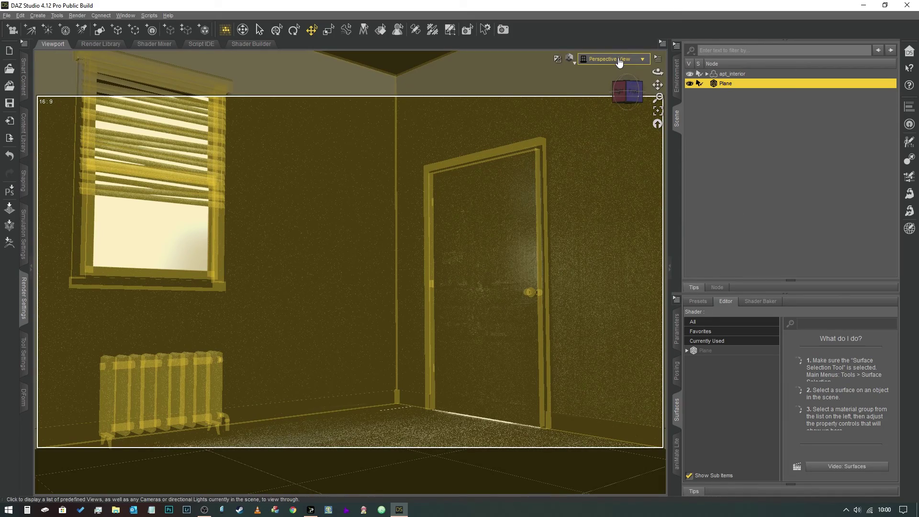
{"action": "left_click", "coordinate": [570, 58]}
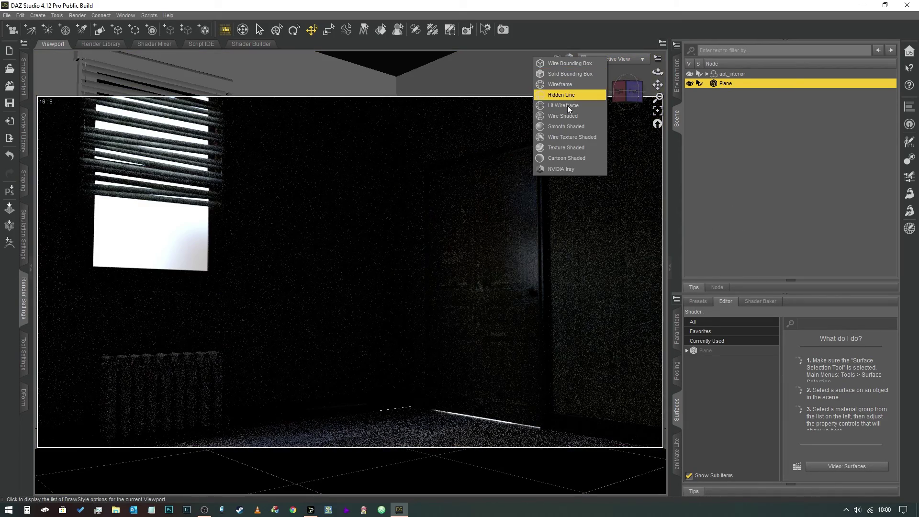
{"action": "left_click", "coordinate": [566, 147]}
- Raise the plane from the floor to near the ceiling, to a Y Translate of about 309.79
{"action": "left_click", "coordinate": [658, 124]}
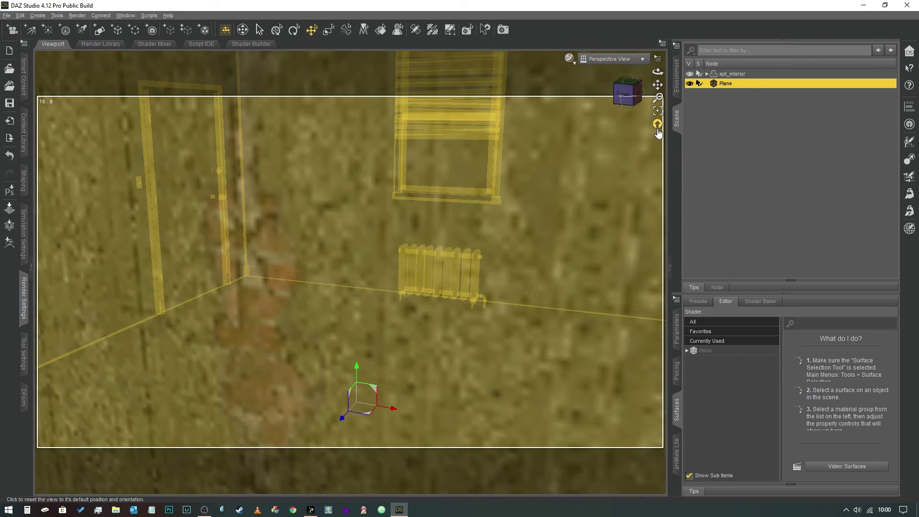
{"action": "left_click_drag", "start_coordinate": [365, 374], "coordinate": [366, 279]}
{"action": "left_click_drag", "start_coordinate": [630, 108], "coordinate": [629, 85]}
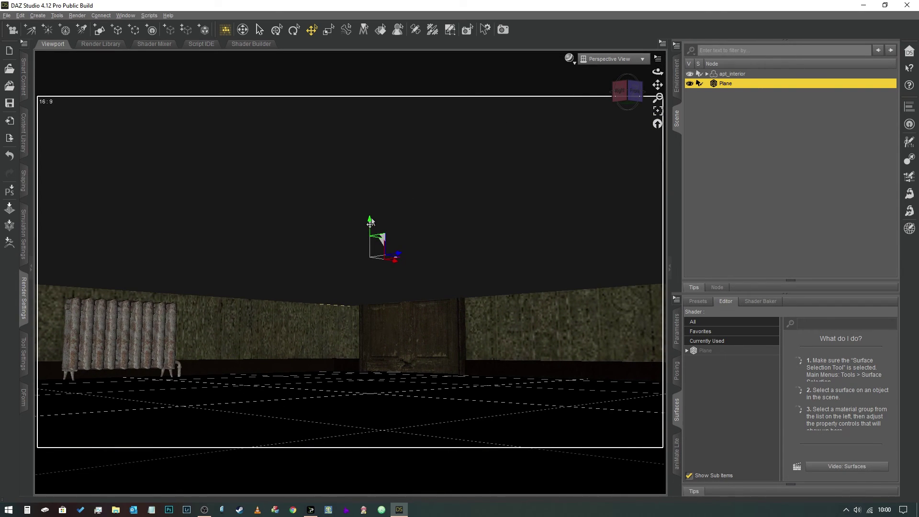
{"action": "left_click_drag", "start_coordinate": [369, 223], "coordinate": [369, 76]}
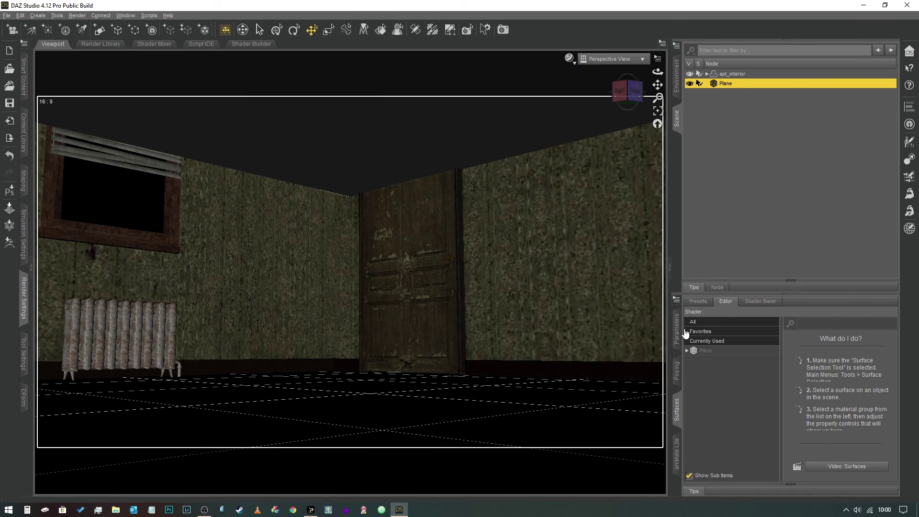
{"action": "left_click", "coordinate": [677, 331]}
{"action": "left_click_drag", "start_coordinate": [844, 345], "coordinate": [863, 345]}
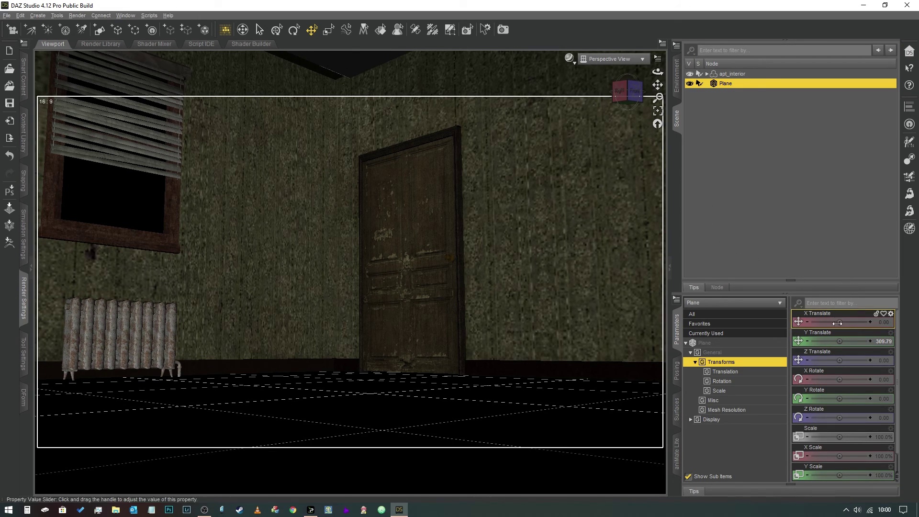
- Scale the plane to about 112.1% and raise its Y Translate to about 314.48 above the ceiling fan
{"action": "left_click_drag", "start_coordinate": [839, 437], "coordinate": [850, 438]}
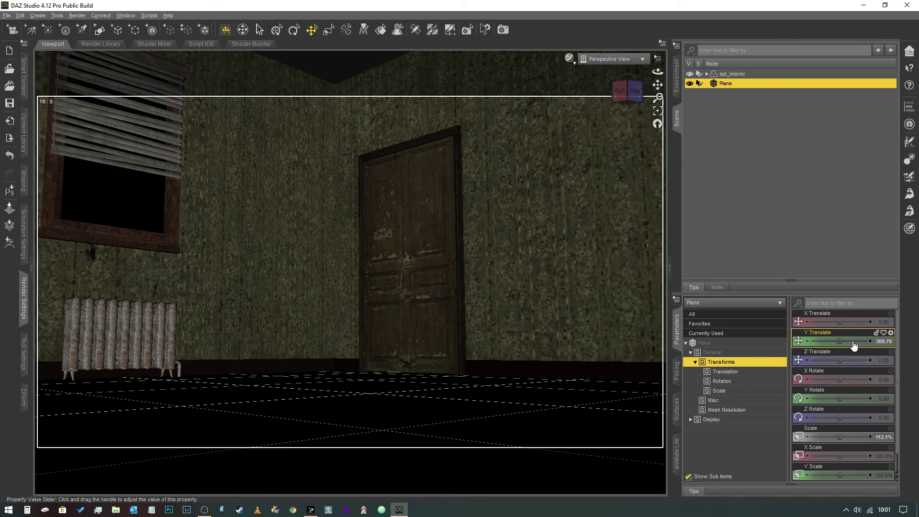
{"action": "mouse_move", "coordinate": [845, 346]}
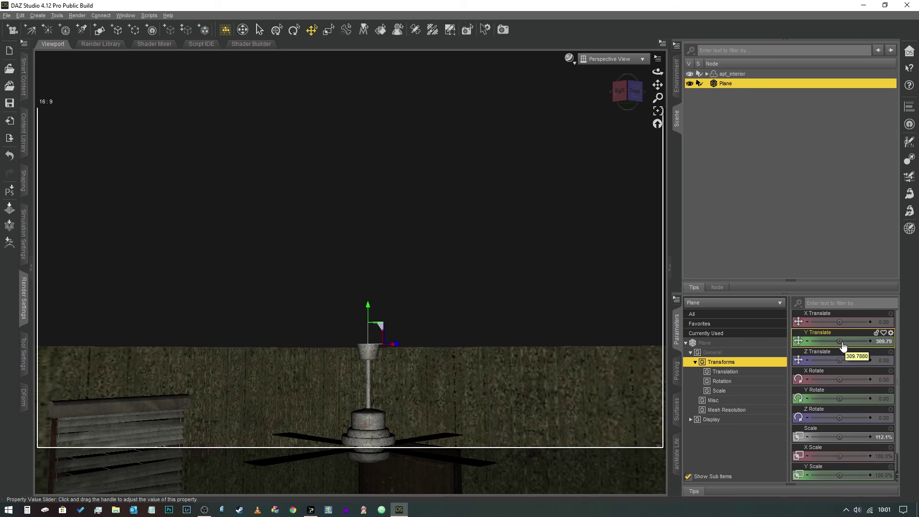
{"action": "left_click_drag", "start_coordinate": [844, 346], "coordinate": [849, 346]}
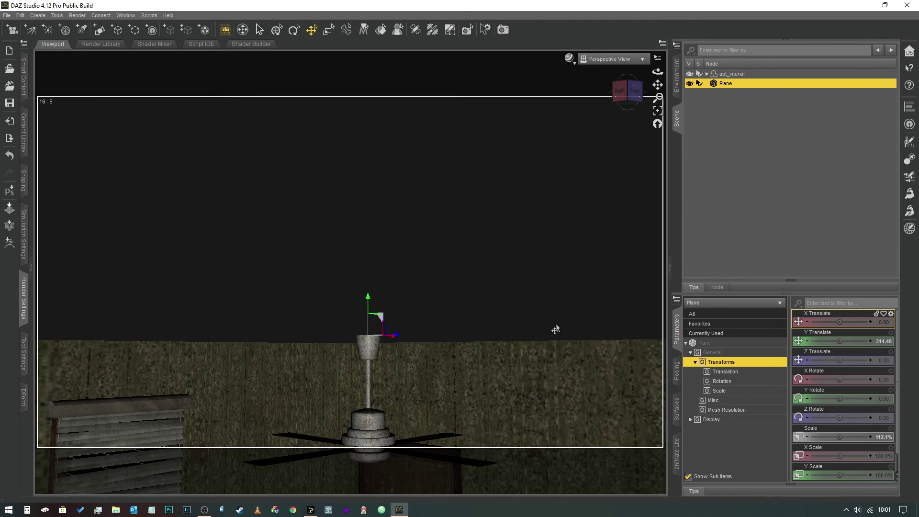
{"action": "middle_click_drag", "start_coordinate": [556, 329], "coordinate": [554, 324]}
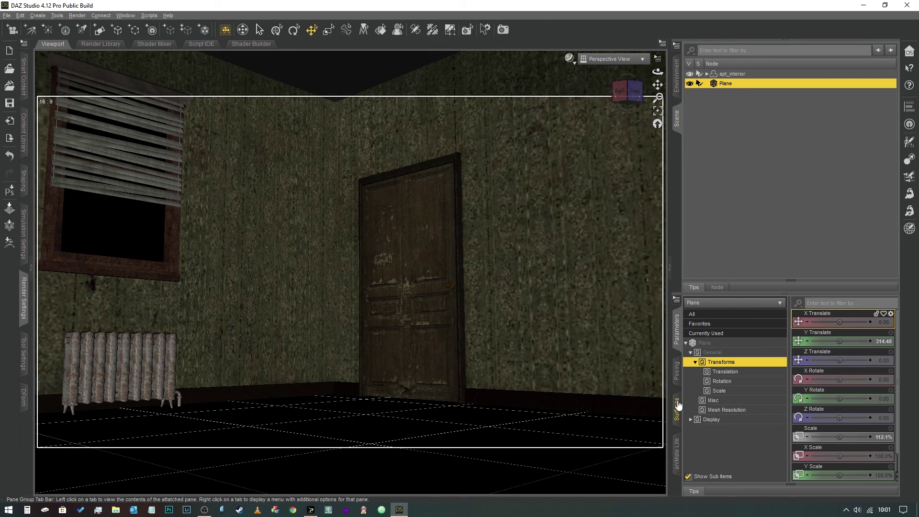
- Open the Emission properties of the plane's Default surface and set its emission color to white
{"action": "left_click", "coordinate": [677, 410]}
{"action": "left_click", "coordinate": [713, 356]}
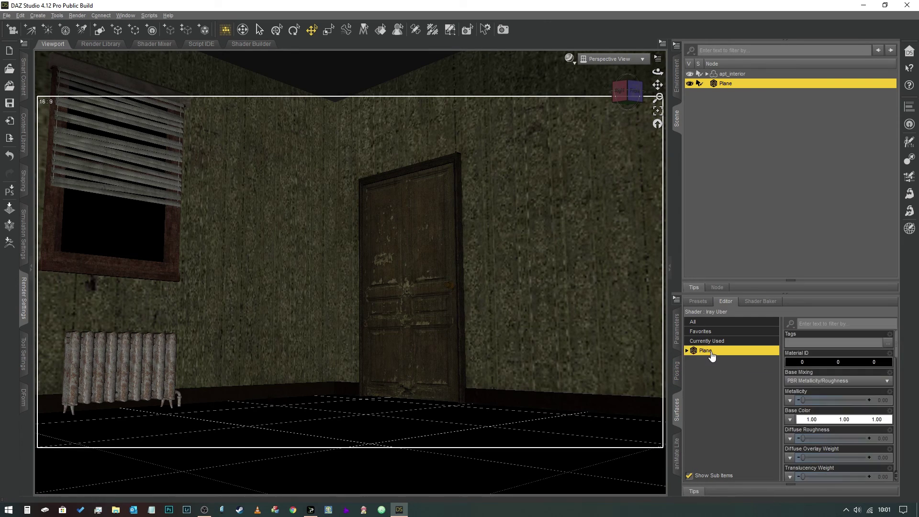
{"action": "left_click", "coordinate": [687, 351]}
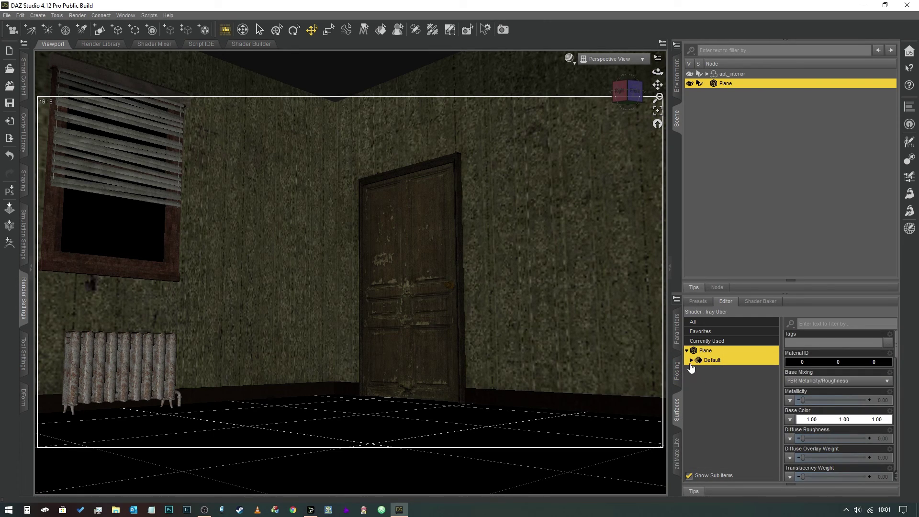
{"action": "left_click", "coordinate": [692, 361]}
{"action": "left_click", "coordinate": [718, 419]}
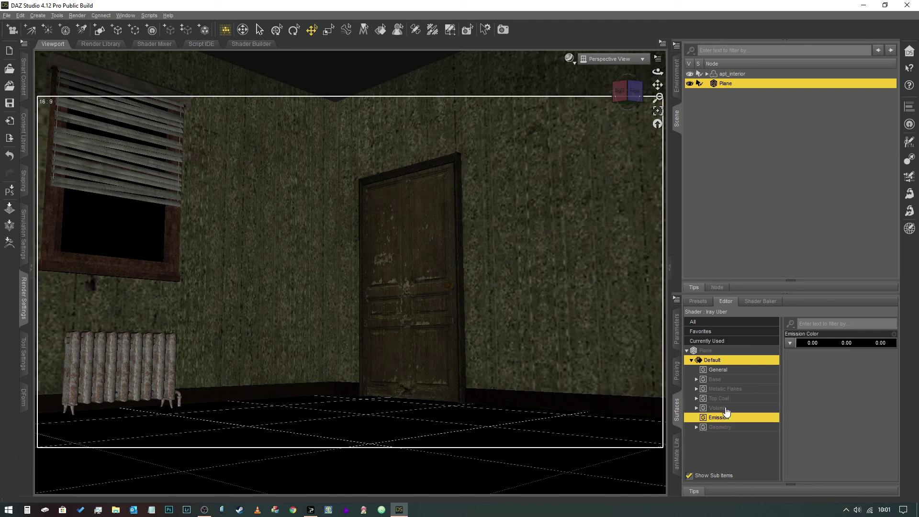
{"action": "left_click", "coordinate": [825, 343]}
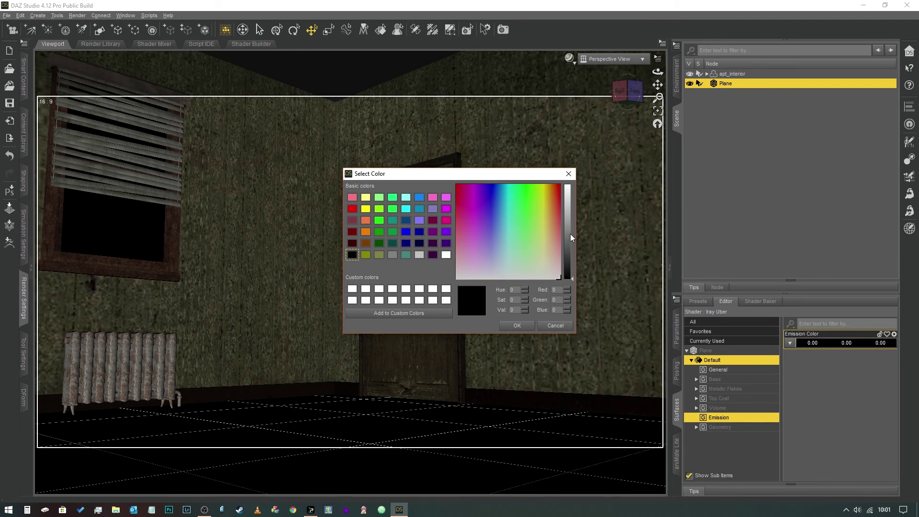
{"action": "left_click_drag", "start_coordinate": [571, 235], "coordinate": [570, 160]}
{"action": "left_click", "coordinate": [529, 326]}
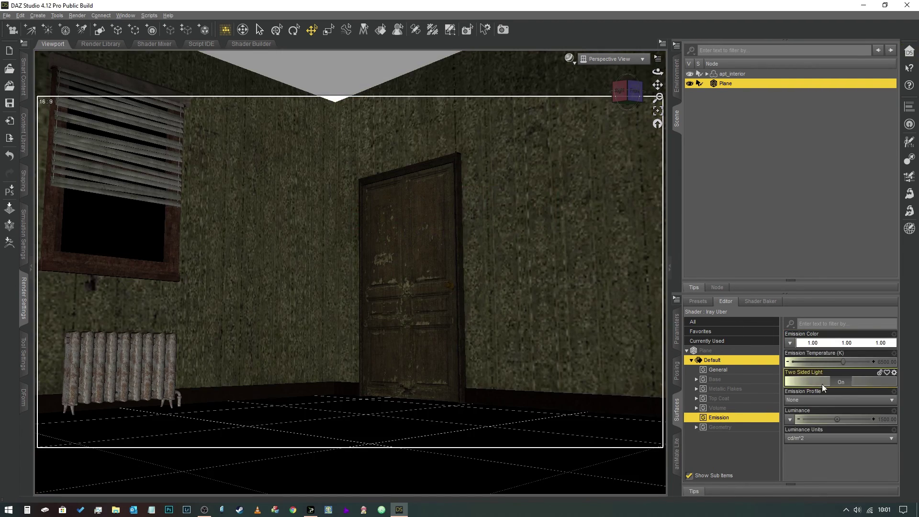
- Set the plane's luminance units to kcd/m^2 and its luminance to 5000
{"action": "left_click", "coordinate": [885, 436]}
{"action": "left_click", "coordinate": [816, 452]}
{"action": "left_click", "coordinate": [868, 419]}
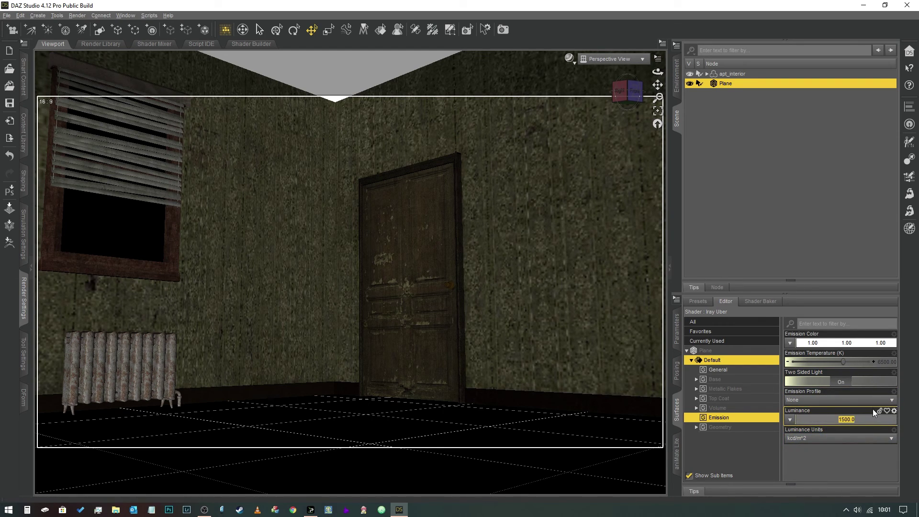
{"action": "type", "text": "5"}
{"action": "key", "text": "Return"}
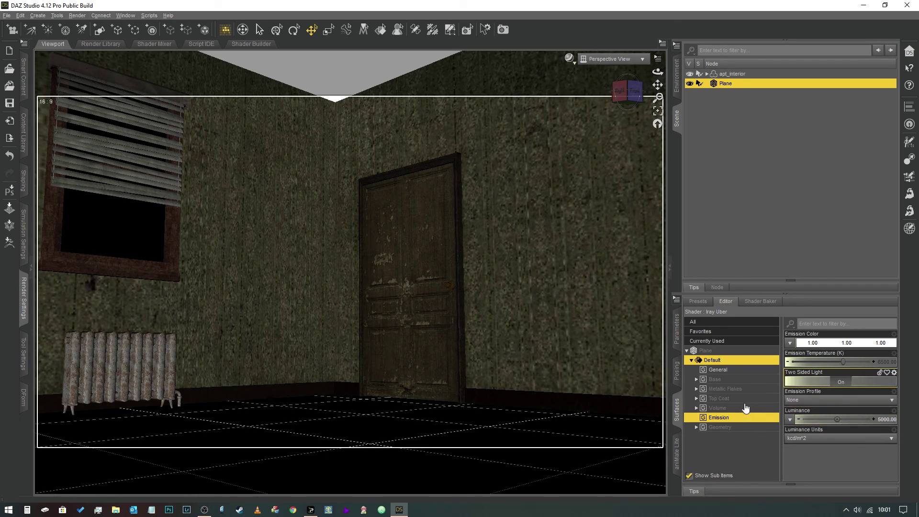
- Set the plane's Cutout Opacity to 0.0001 and preview the room in the NVIDIA Iray draw style
{"action": "left_click", "coordinate": [744, 372]}
{"action": "left_click", "coordinate": [857, 326]}
{"action": "type", "text": "opa"}
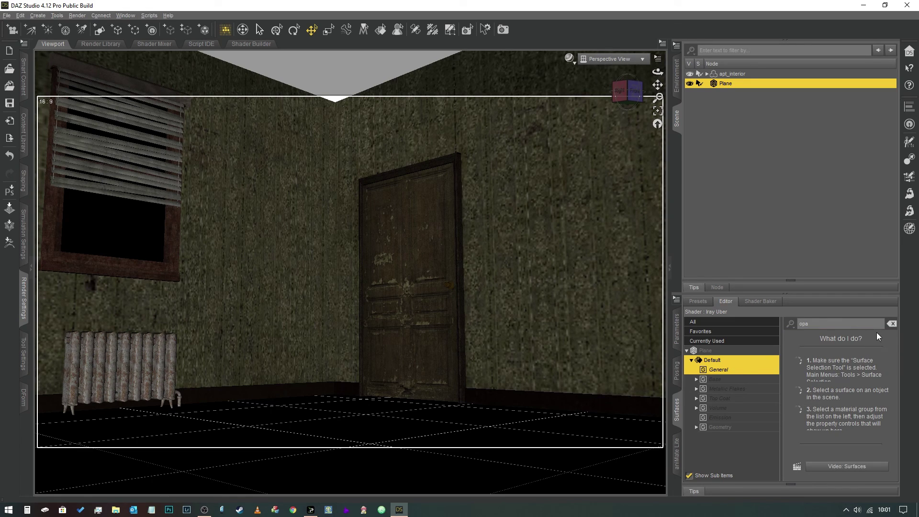
{"action": "left_click", "coordinate": [718, 428]}
{"action": "left_click", "coordinate": [893, 343]}
{"action": "type", "text": "0.0"}
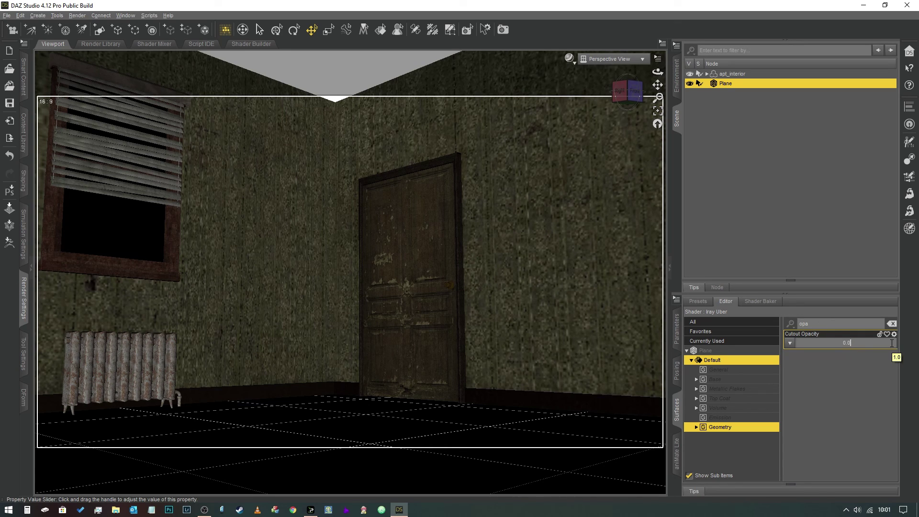
{"action": "type", "text": "00"}
{"action": "key", "text": "Return"}
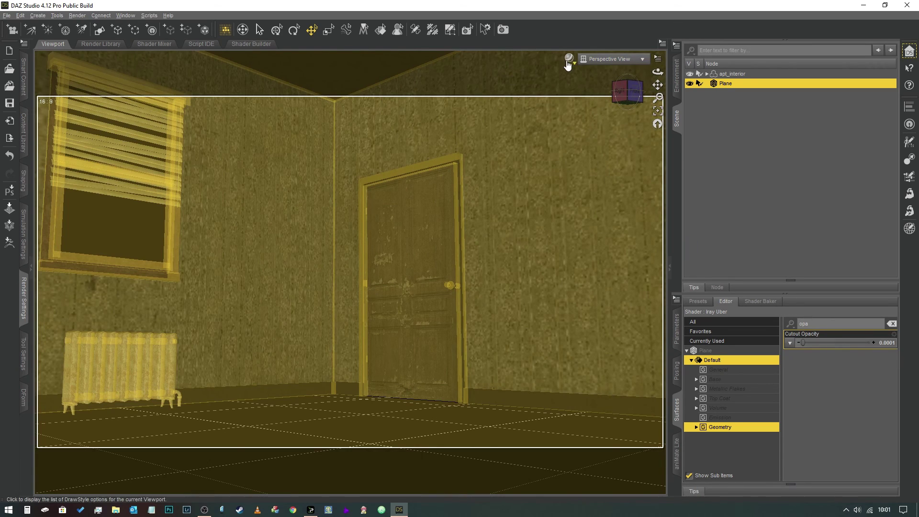
{"action": "left_click", "coordinate": [569, 63]}
{"action": "left_click", "coordinate": [568, 171]}
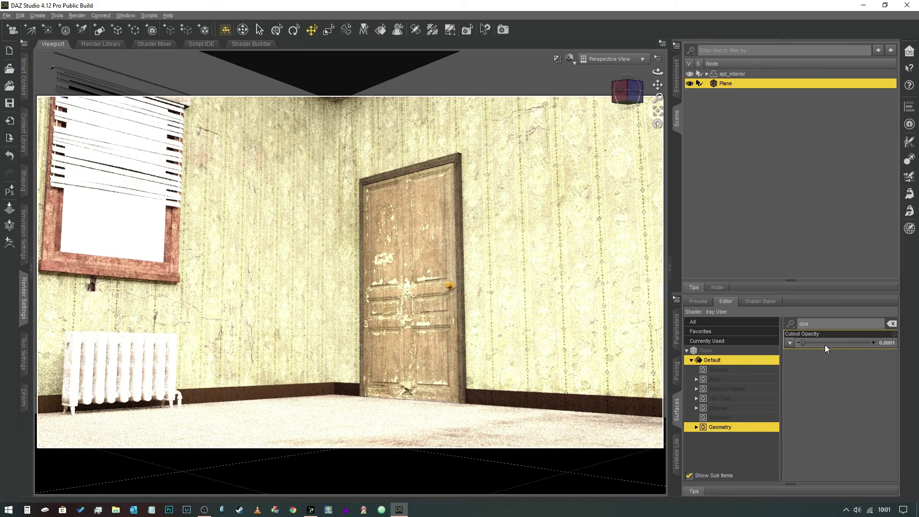
- Clear the property filter and set the plane's emission luminance to 2500
{"action": "left_click", "coordinate": [892, 324]}
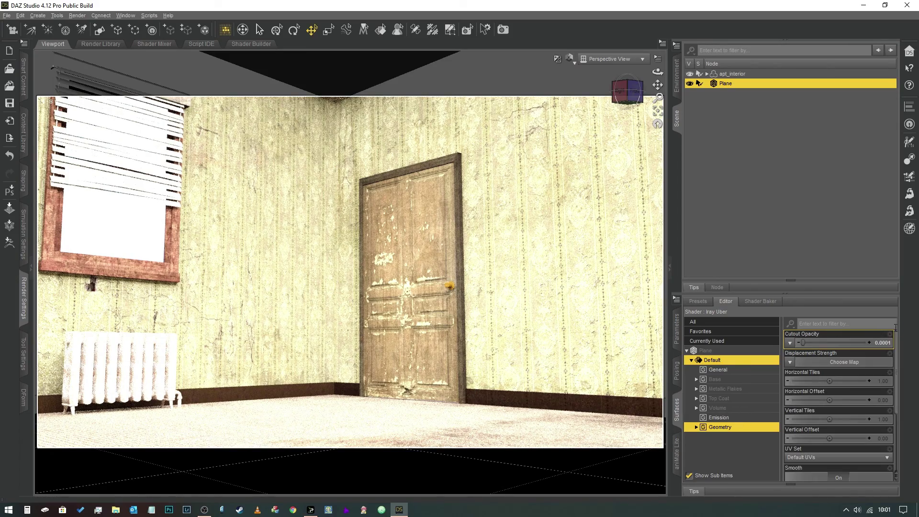
{"action": "left_click", "coordinate": [735, 418]}
{"action": "left_click", "coordinate": [869, 420]}
{"action": "type", "text": "2500"}
{"action": "key", "text": "Return"}
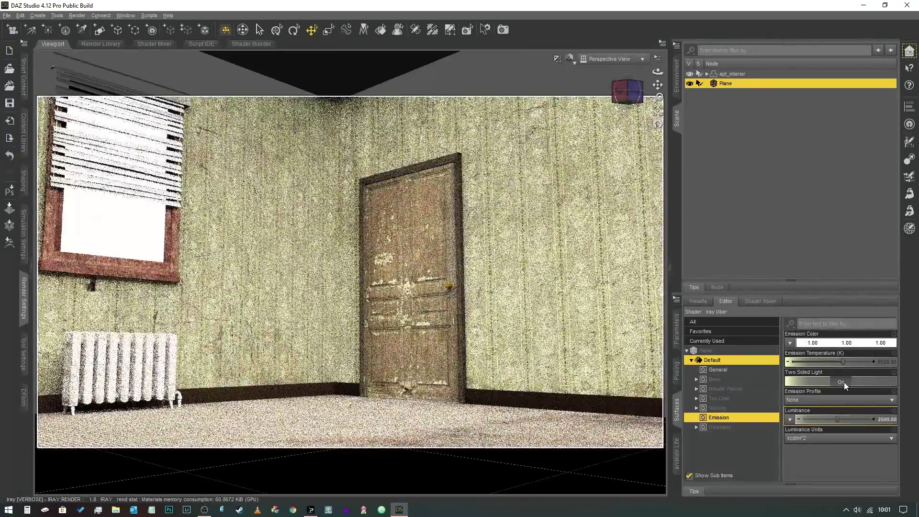
- Set the plane's emission luminance to 1500
{"action": "left_click", "coordinate": [884, 420]}
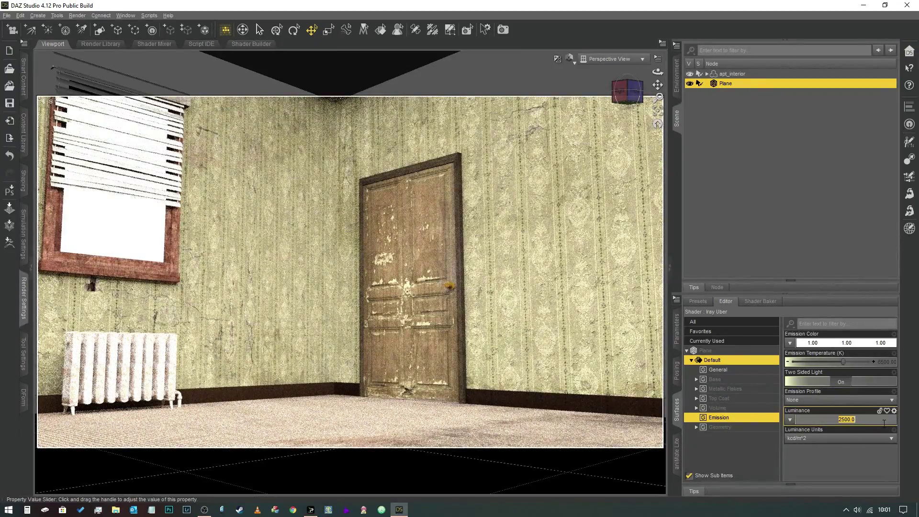
{"action": "type", "text": "1500"}
{"action": "key", "text": "Return"}
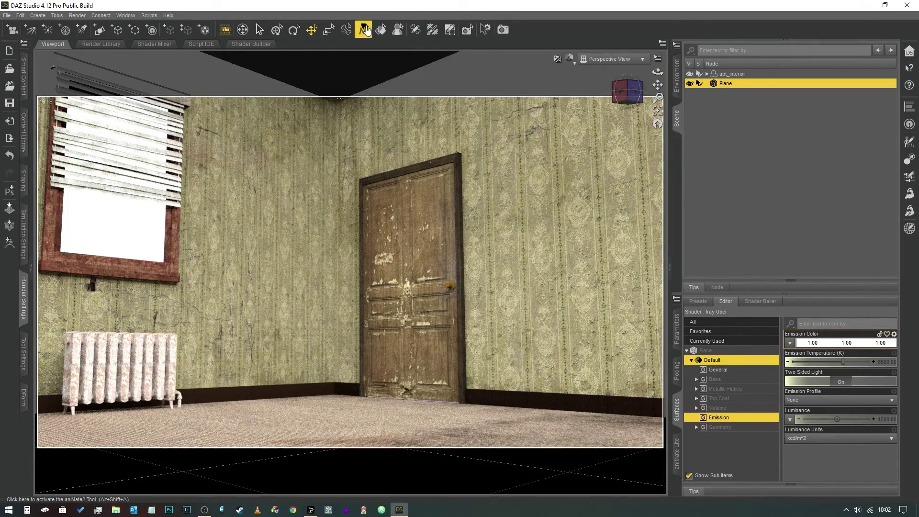
- Pick the apt_interior surface in the window opening, set its Cutout Opacity to 1.00, and select all of the room's surfaces
{"action": "left_click", "coordinate": [381, 30]}
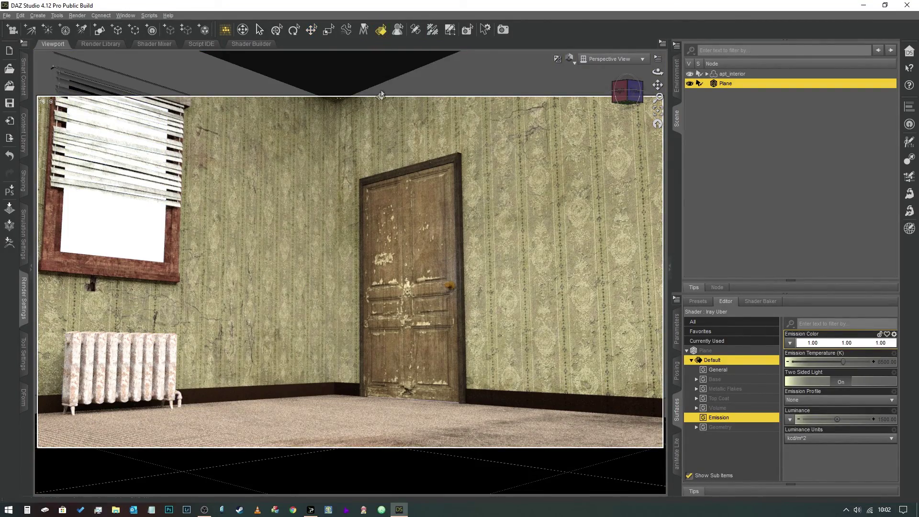
{"action": "left_click", "coordinate": [134, 221]}
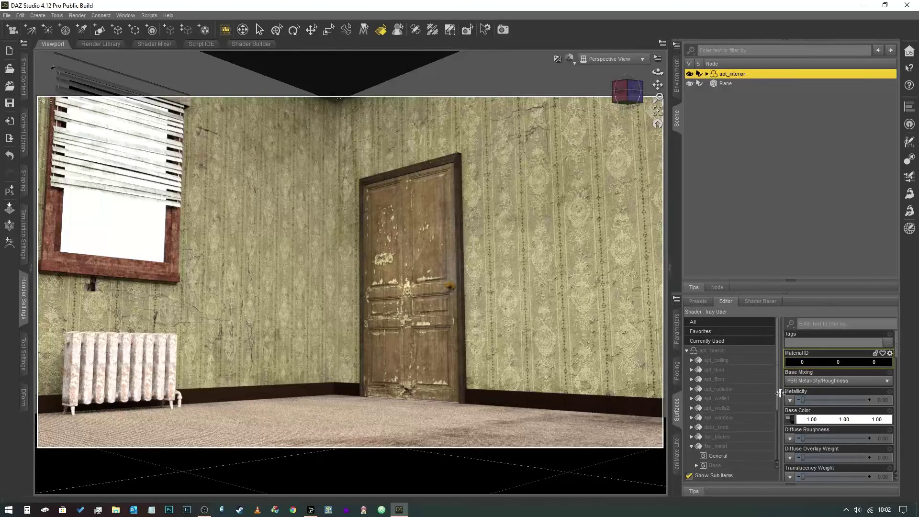
{"action": "left_click", "coordinate": [853, 324]}
{"action": "type", "text": "opa"}
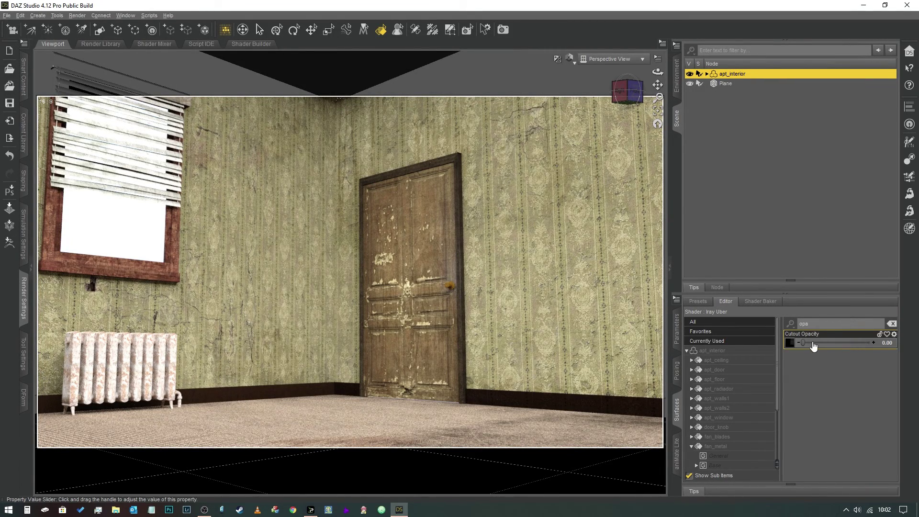
{"action": "left_click_drag", "start_coordinate": [802, 343], "coordinate": [876, 344]}
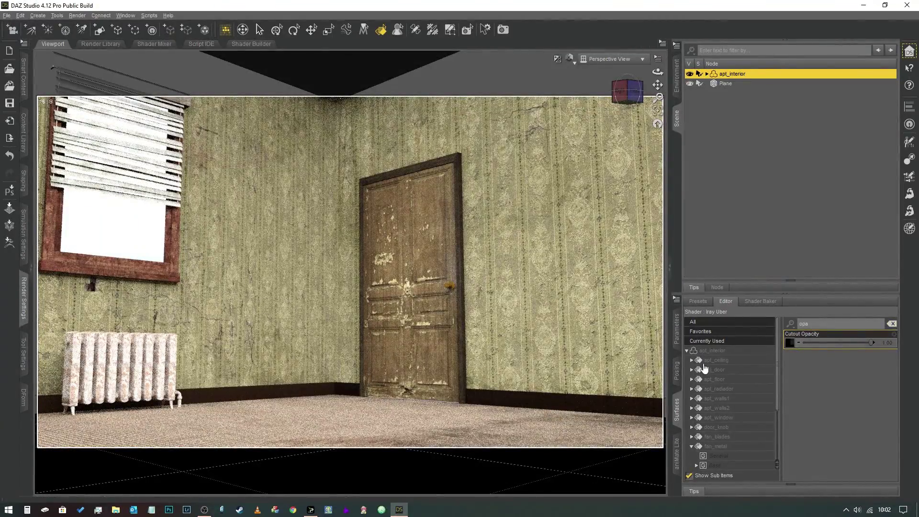
{"action": "left_click", "coordinate": [706, 352]}
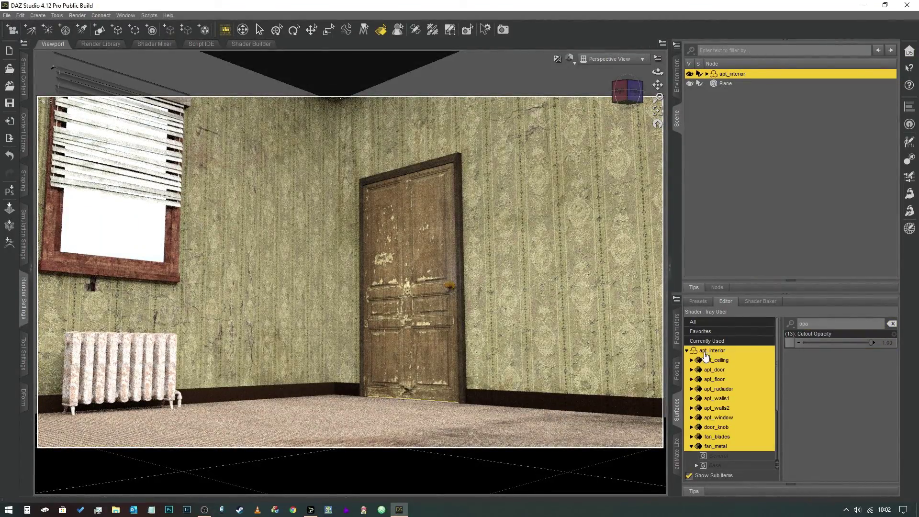
- Examine the ceiling and the fan from below in the Iray preview, and return to the view of the window, radiator and door
{"action": "left_click", "coordinate": [678, 337]}
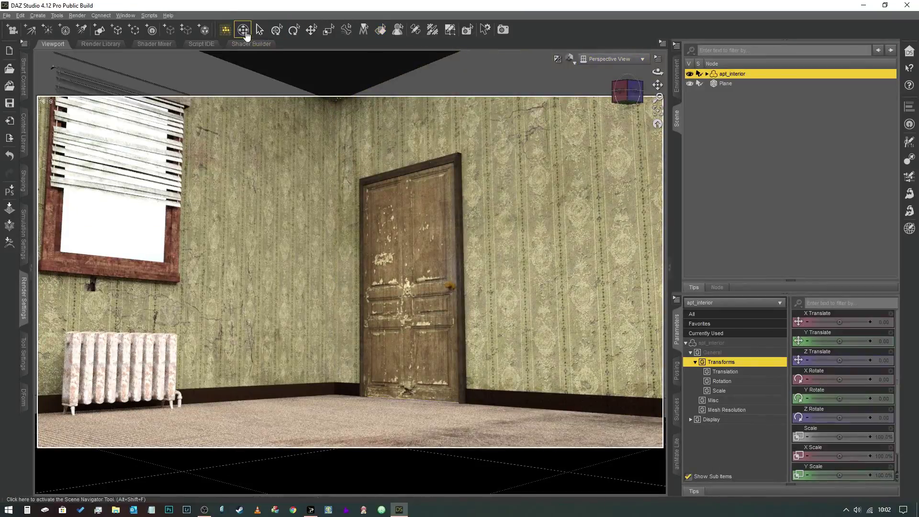
{"action": "left_click", "coordinate": [244, 33]}
{"action": "left_click_drag", "start_coordinate": [544, 237], "coordinate": [522, 143]}
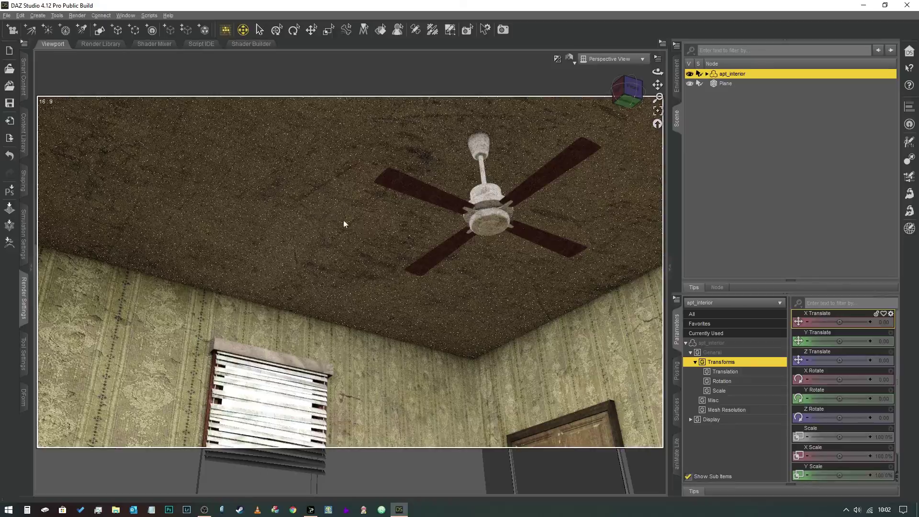
{"action": "middle_click_drag", "start_coordinate": [318, 193], "coordinate": [541, 259]}
{"action": "mouse_move", "coordinate": [537, 249]}
{"action": "left_mouse_down", "text": "alt"}
{"action": "mouse_move", "coordinate": [484, 271]}
{"action": "mouse_move", "coordinate": [522, 273]}
{"action": "mouse_move", "coordinate": [544, 257]}
{"action": "mouse_move", "coordinate": [539, 267]}
{"action": "left_mouse_up", "text": "alt"}
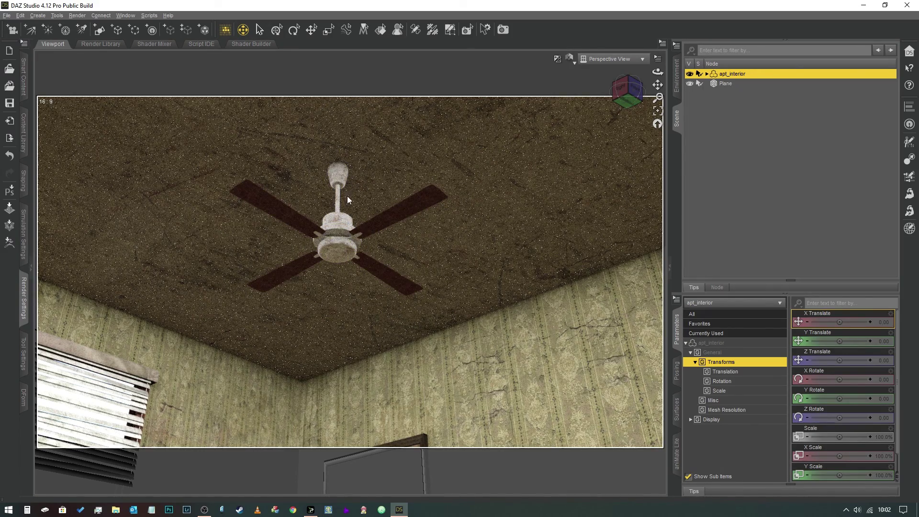
{"action": "mouse_move", "coordinate": [658, 72]}
{"action": "left_mouse_down"}
{"action": "mouse_move", "coordinate": [675, 72]}
{"action": "mouse_move", "coordinate": [685, 50]}
{"action": "mouse_move", "coordinate": [661, 50]}
{"action": "mouse_move", "coordinate": [671, 76]}
{"action": "left_mouse_up"}
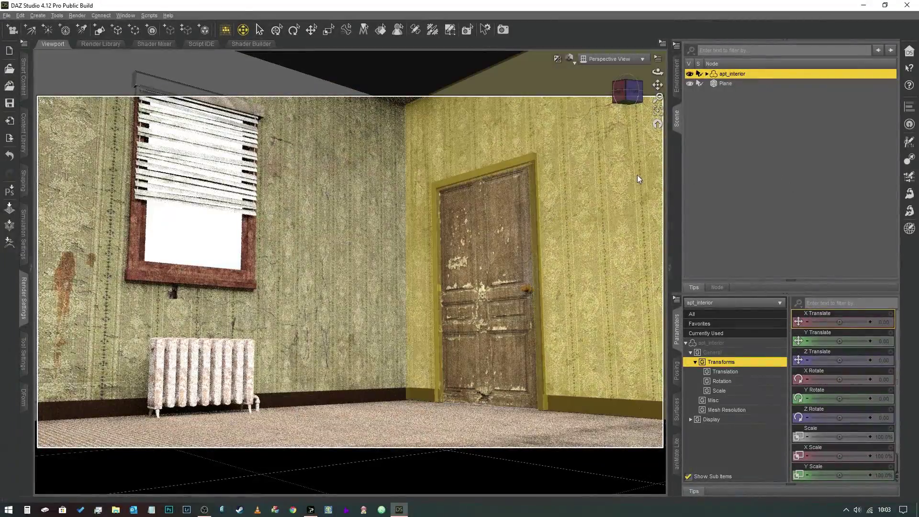
{"action": "left_click_drag", "start_coordinate": [567, 180], "coordinate": [778, 190], "text": "ctrl+alt"}
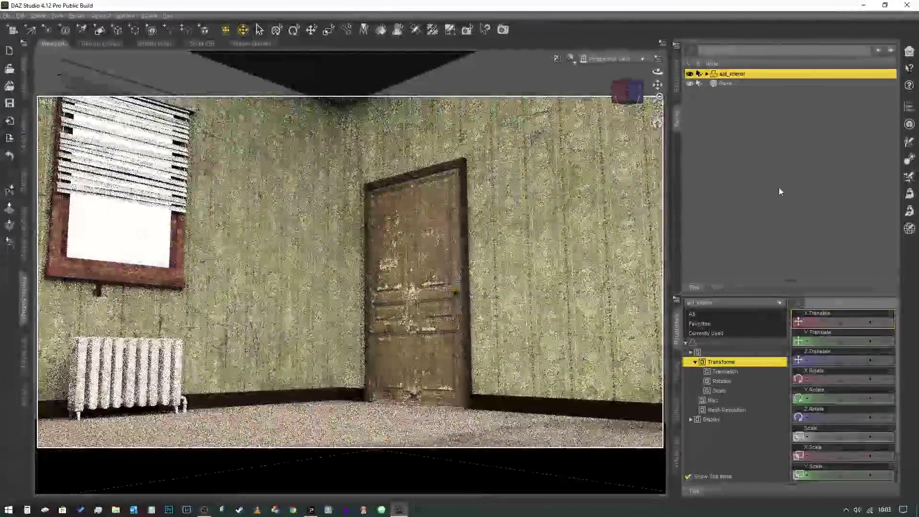